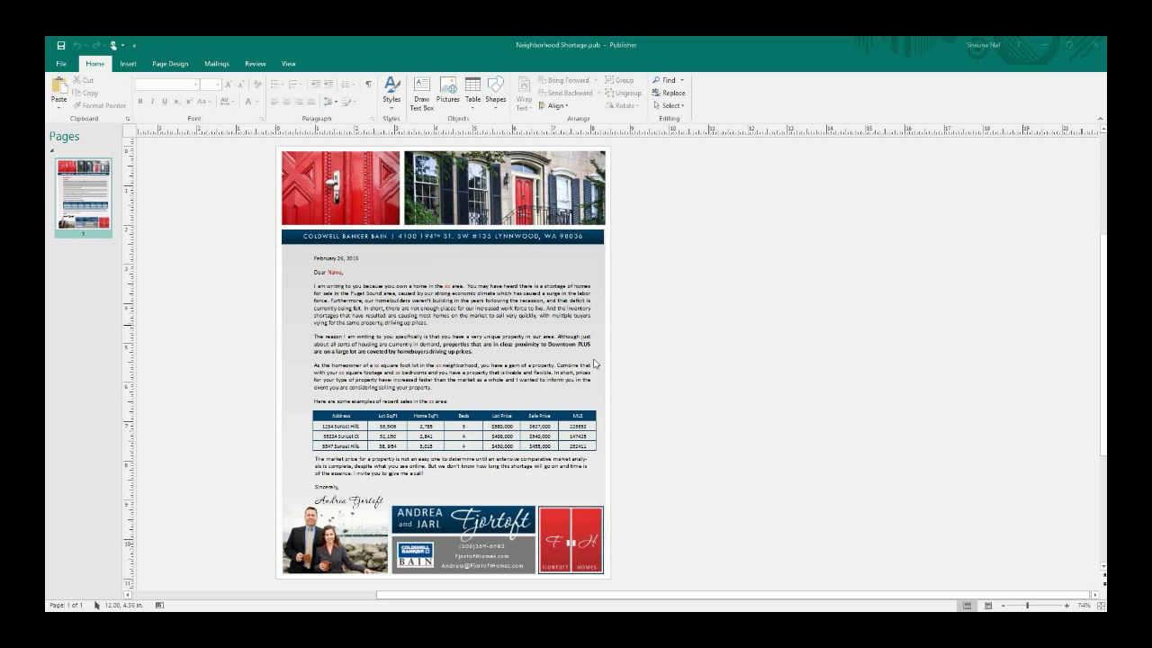
Examine the letter's red placeholders for the name, area, lot size, neighborhood, square footage and bedrooms, along with the recent sales table.
click(1065, 605)
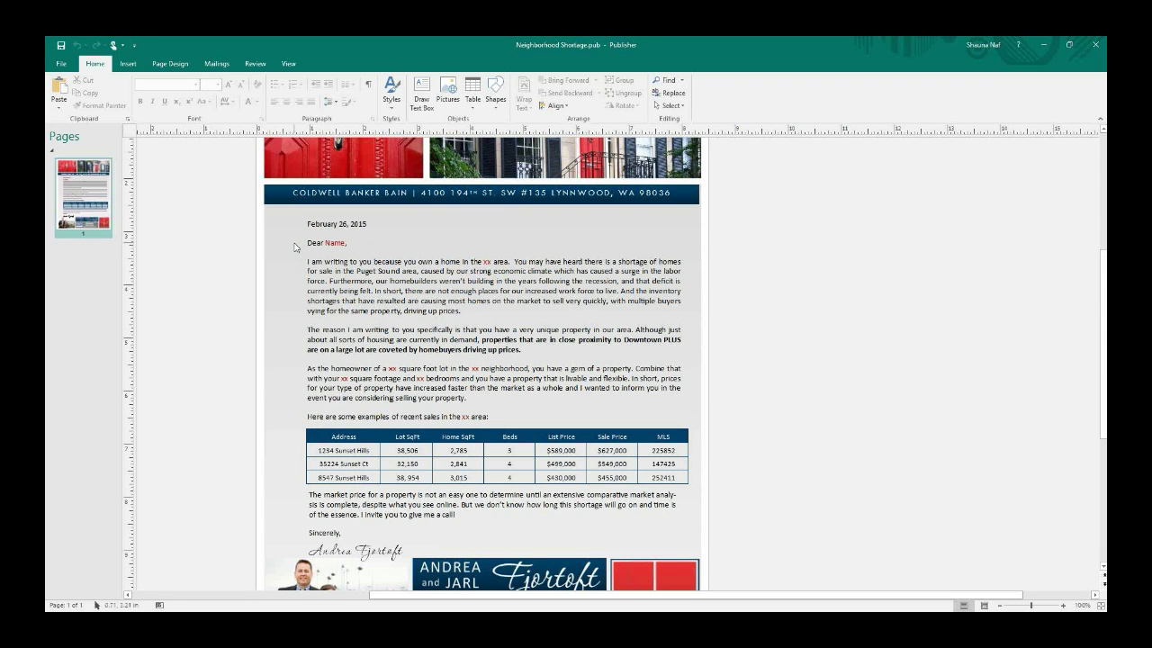
scroll(294, 247, down, 1)
click(510, 267)
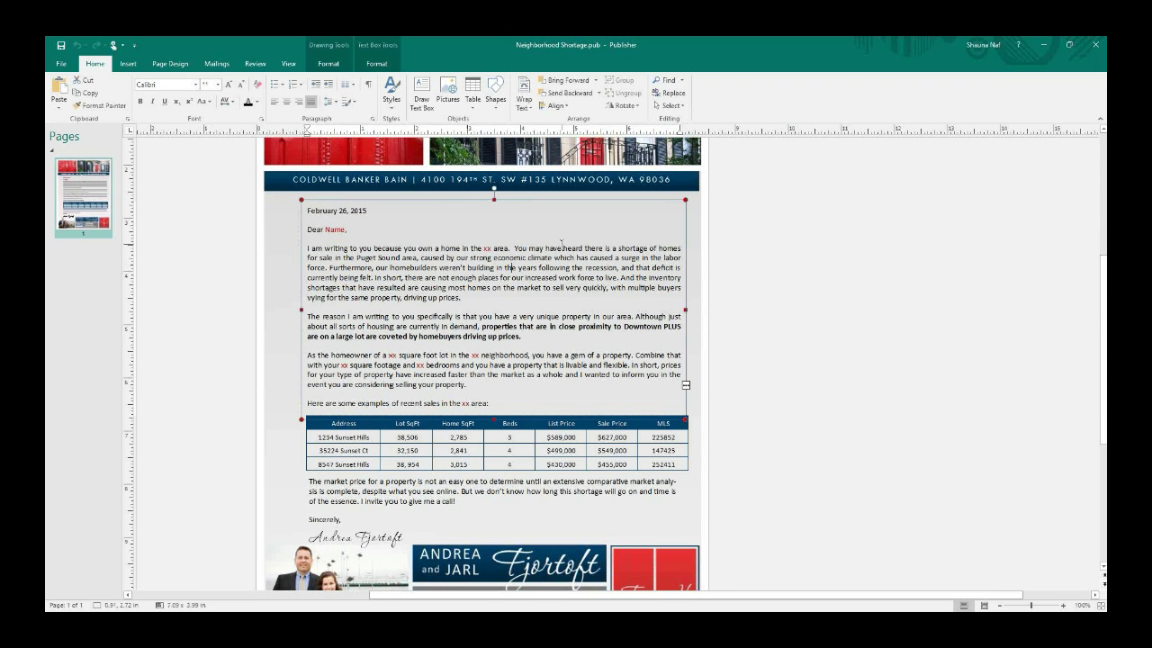
click(1064, 608)
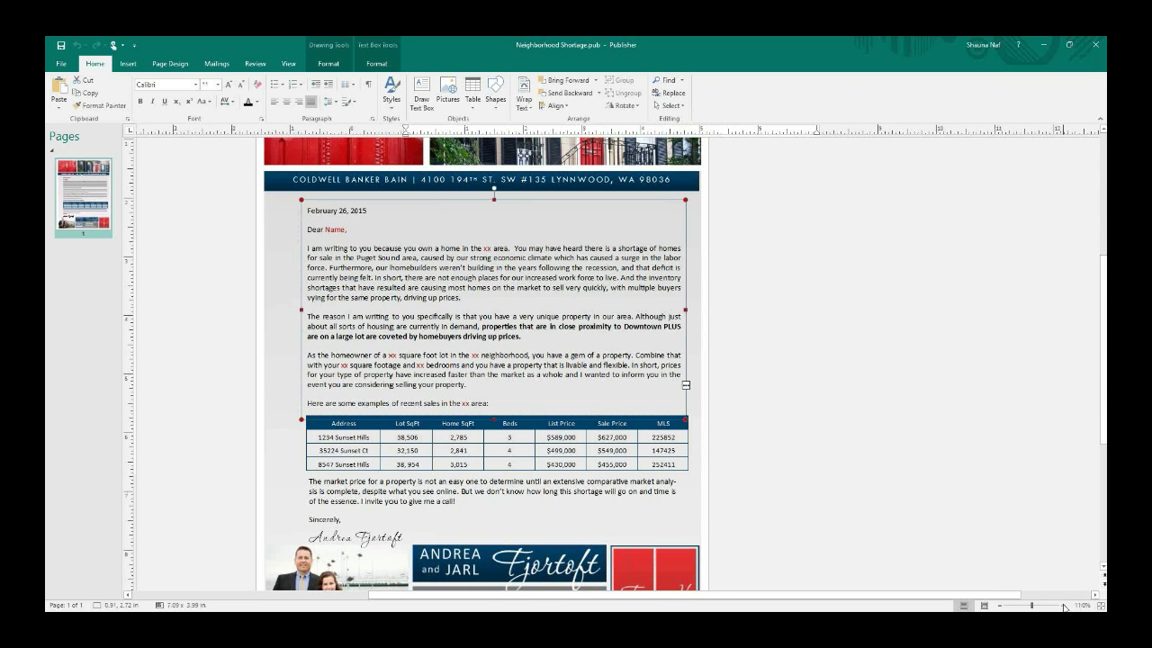
click(1063, 607)
click(1063, 608)
click(1064, 607)
click(1063, 607)
click(1064, 607)
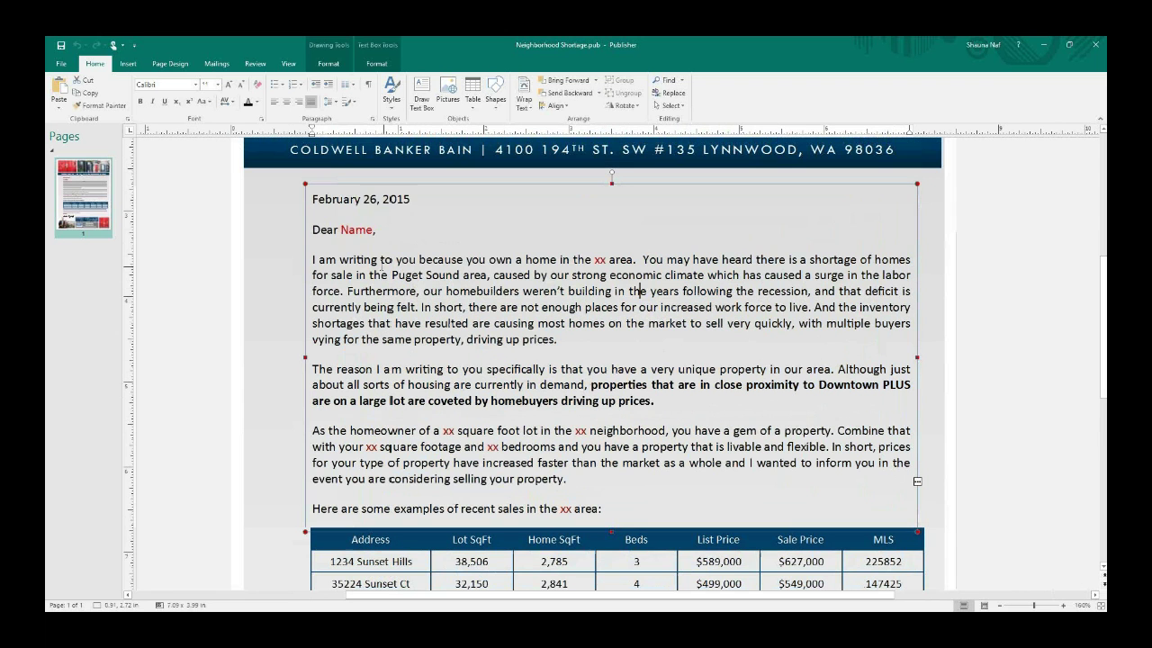
double_click(357, 230)
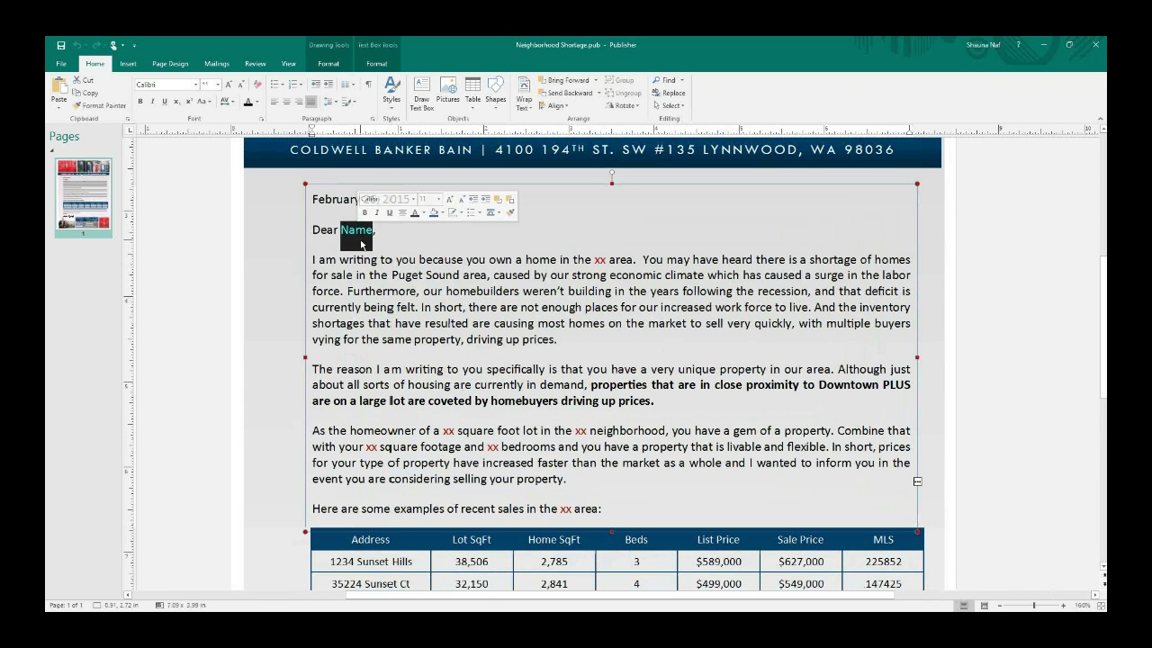
click(362, 233)
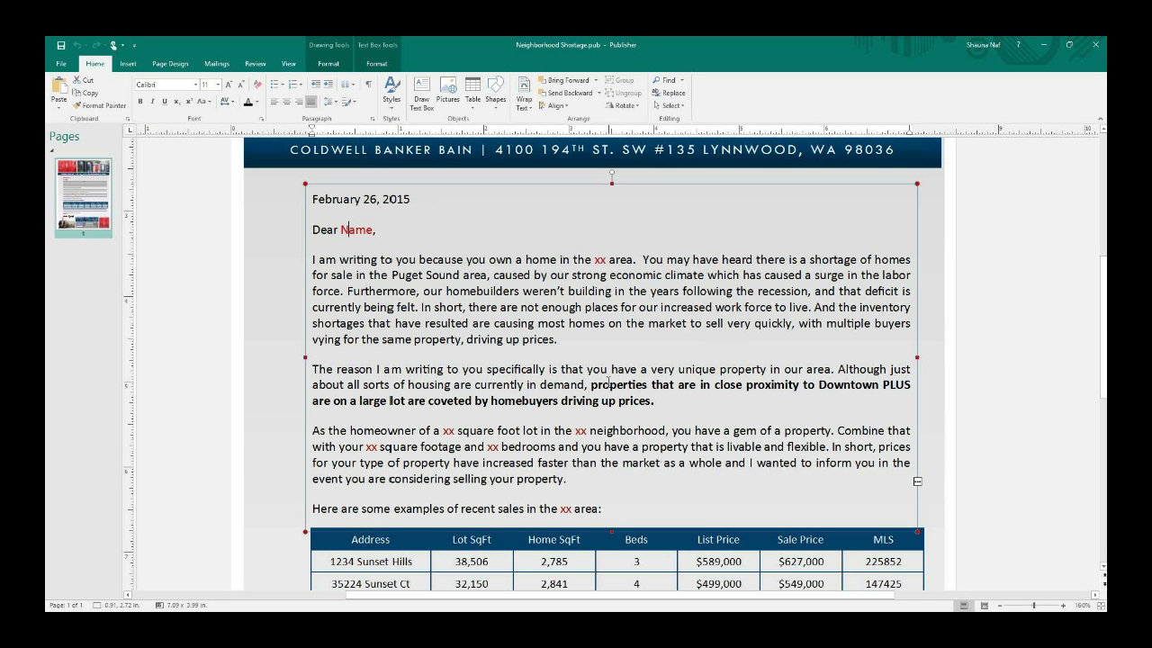
scroll(609, 383, down, 1)
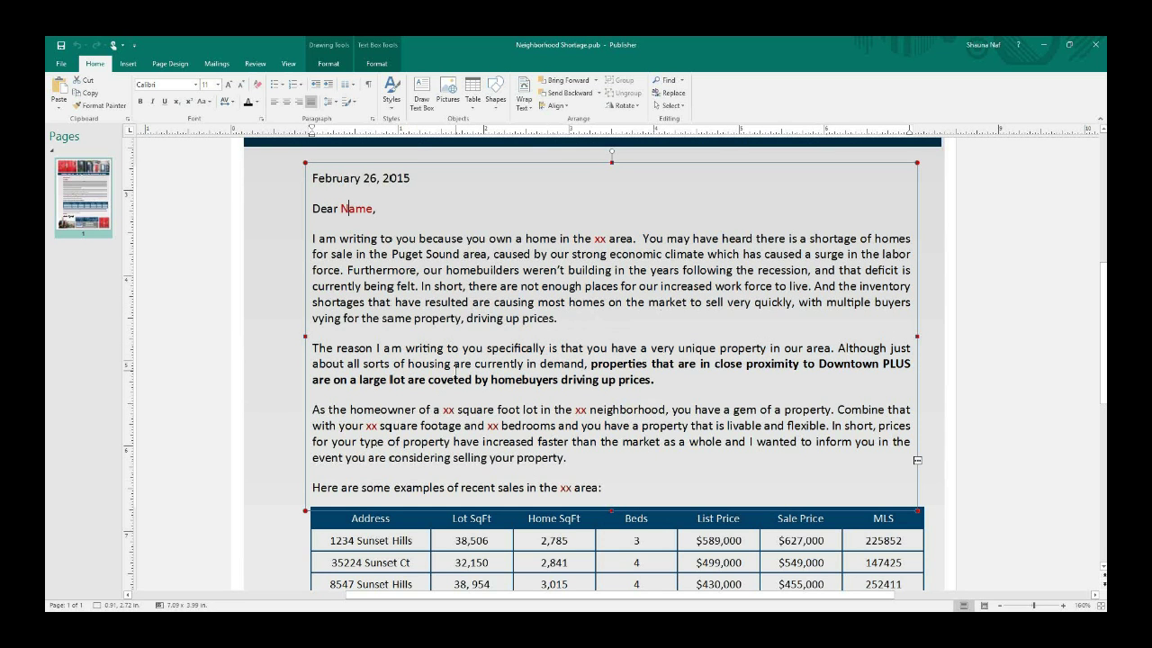
scroll(416, 372, down, 1)
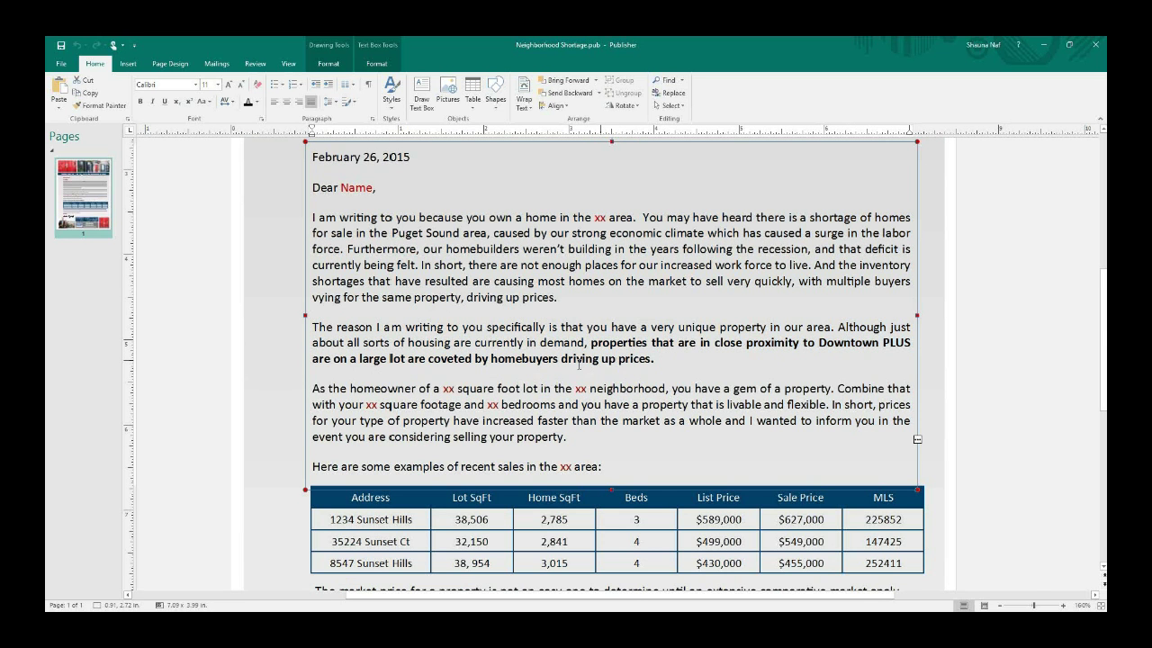
scroll(447, 376, down, 1)
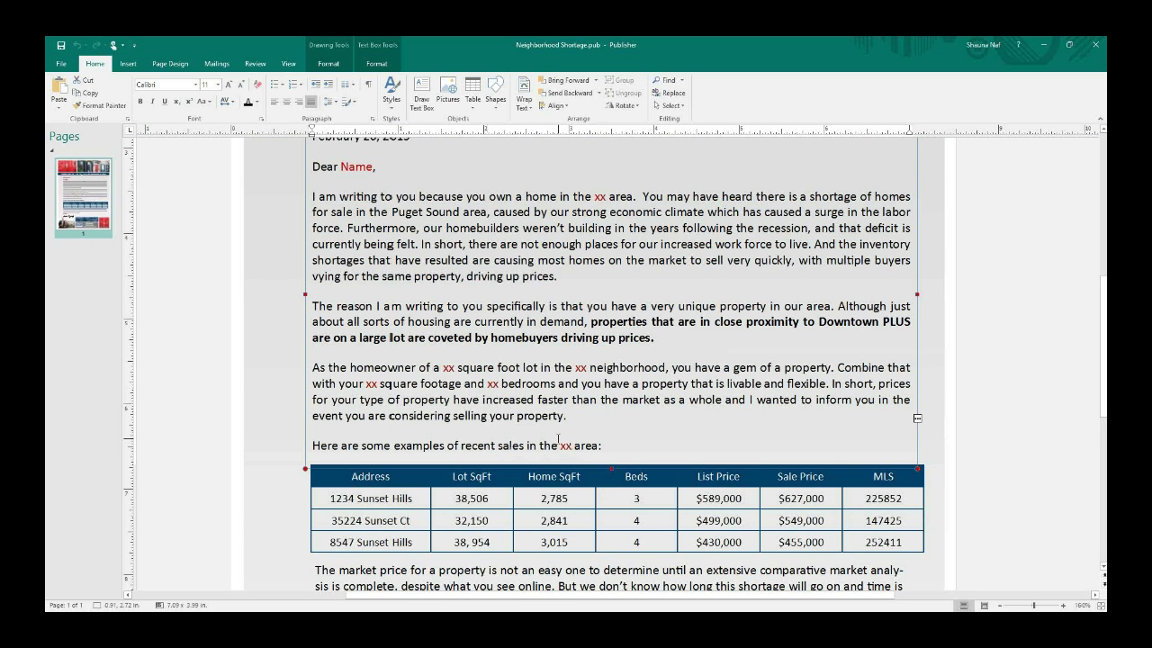
scroll(558, 439, down, 1)
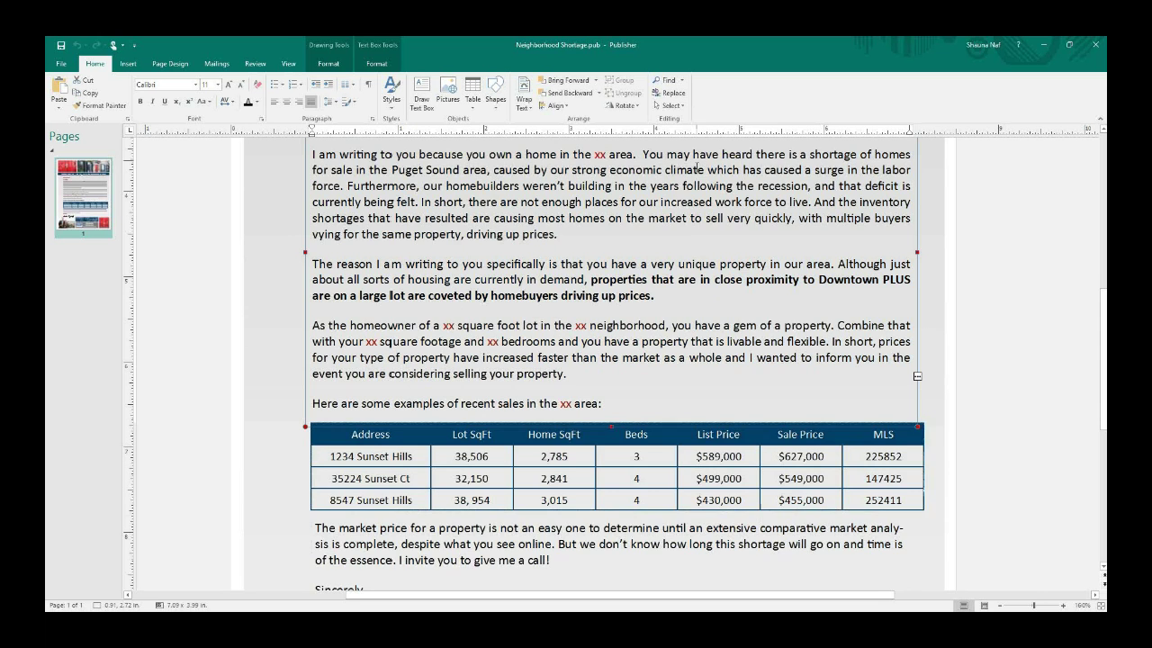
Replace the letter's date with an automatically updating date in the "September 12, 2017" format and save the publication.
scroll(709, 222, up, 1)
scroll(708, 213, up, 3)
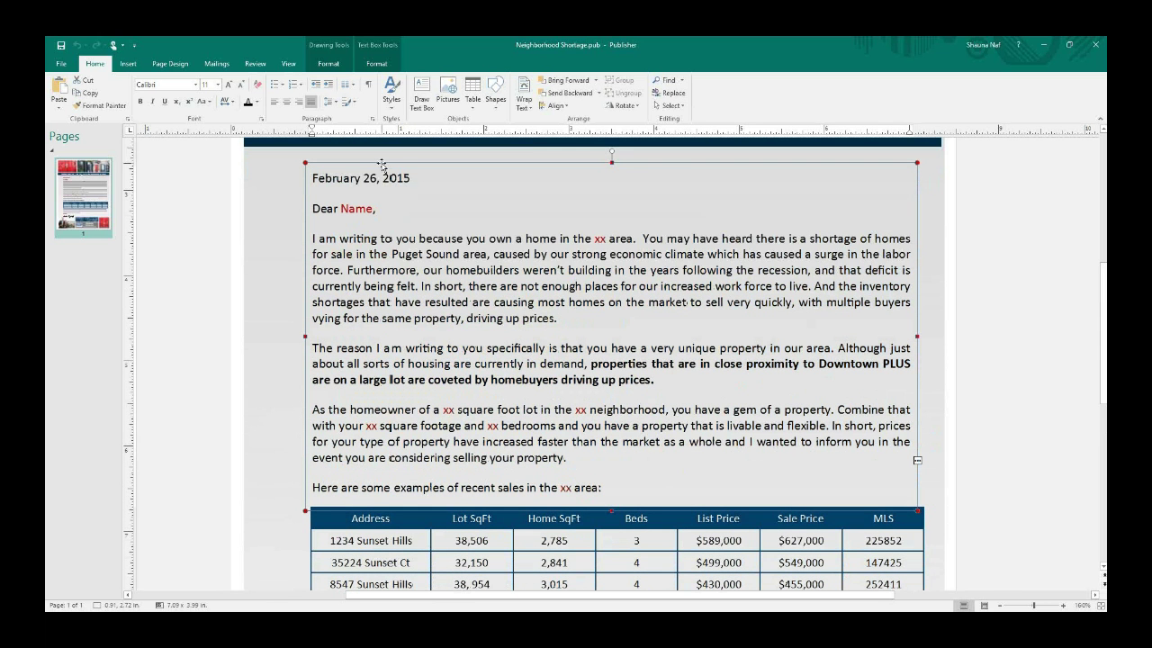
triple_click(412, 177)
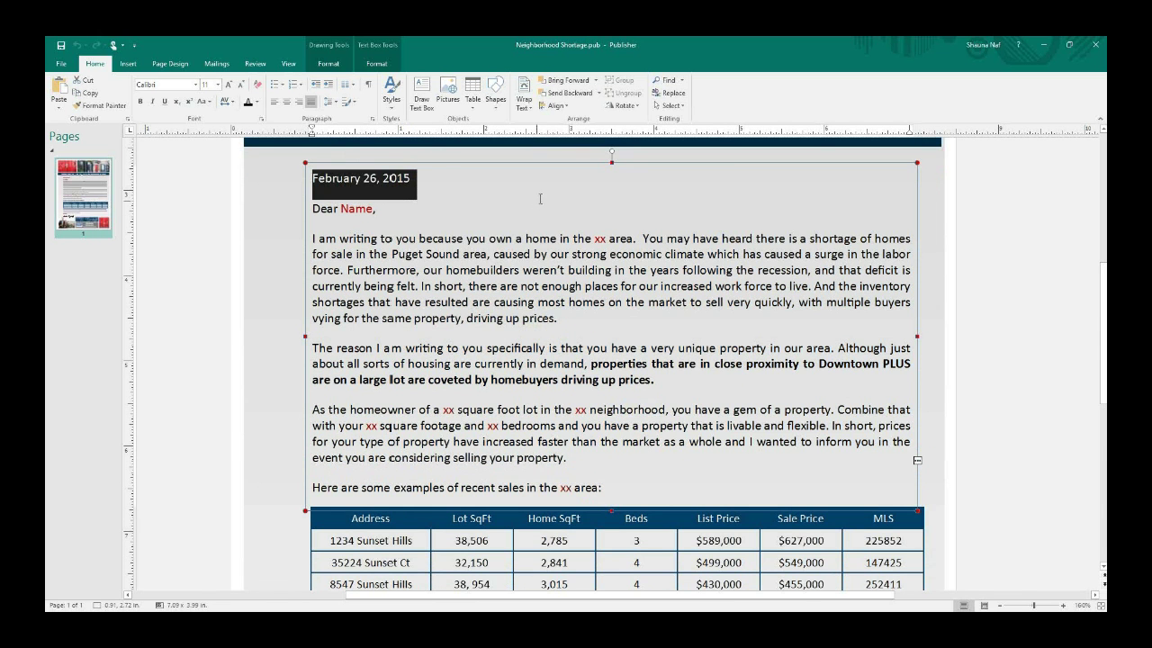
click(127, 64)
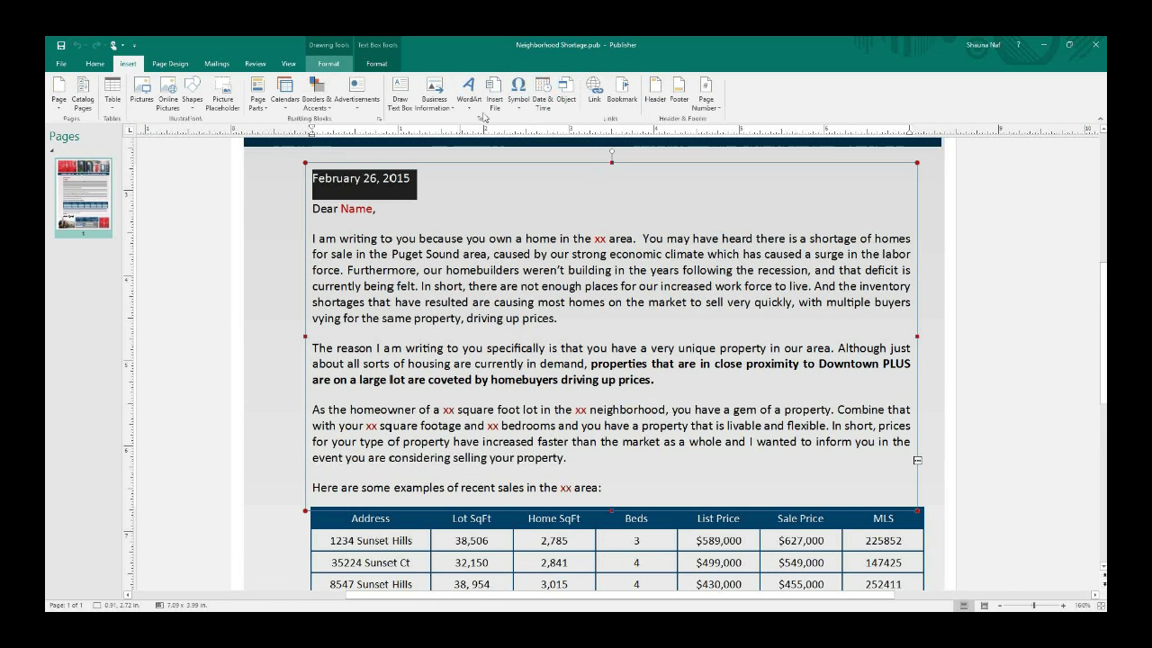
click(543, 102)
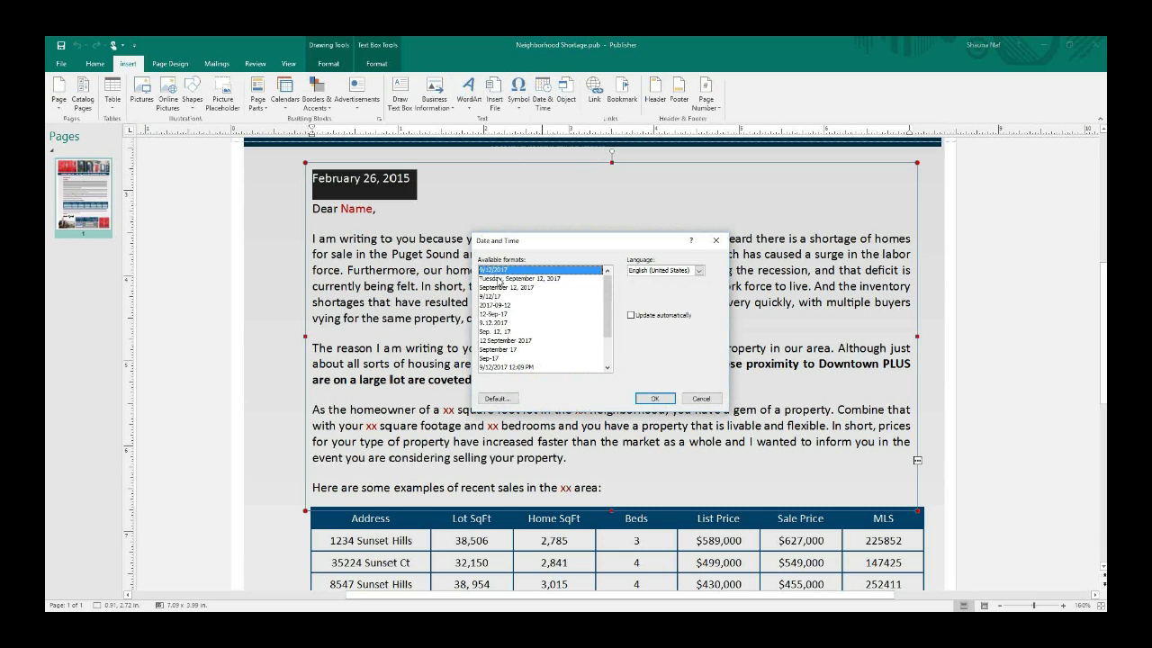
click(519, 289)
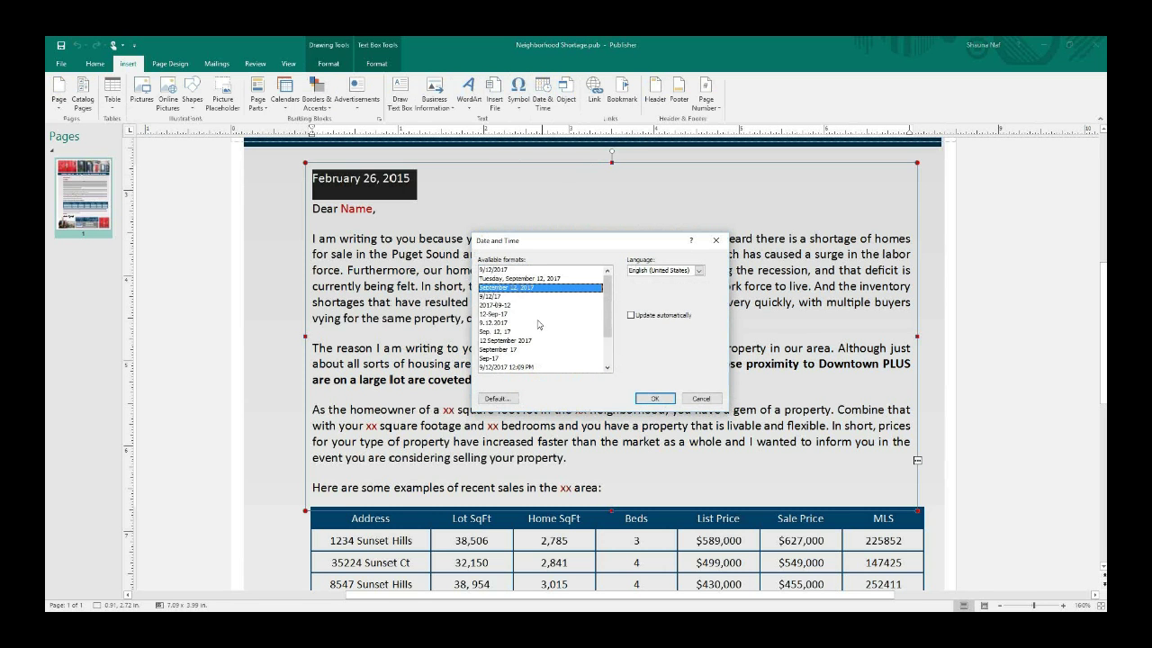
click(630, 314)
click(655, 398)
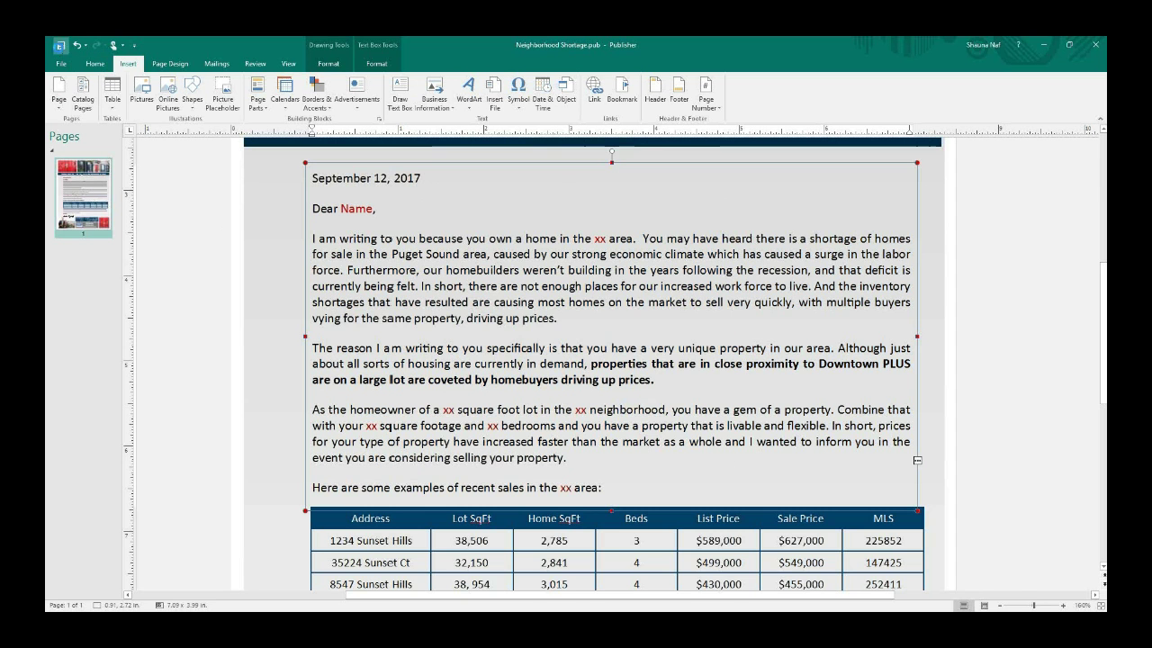
click(61, 45)
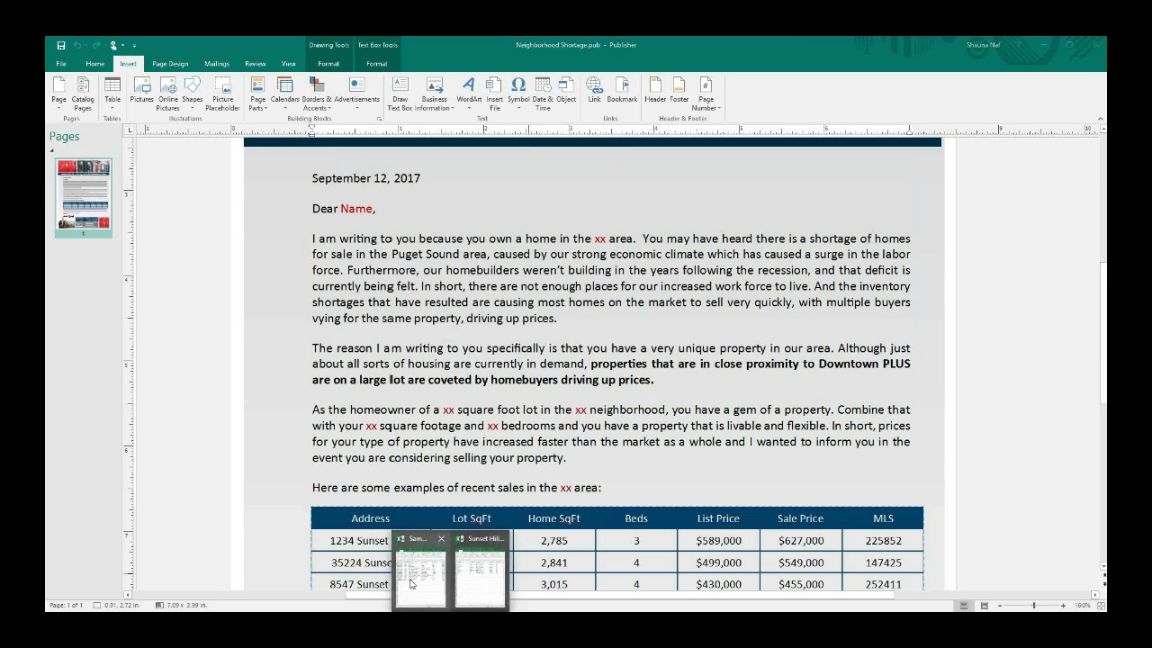
Switch to the Sample Title Company List workbook in Excel and review its data columns from the parcel and owner fields through the last column.
click(410, 583)
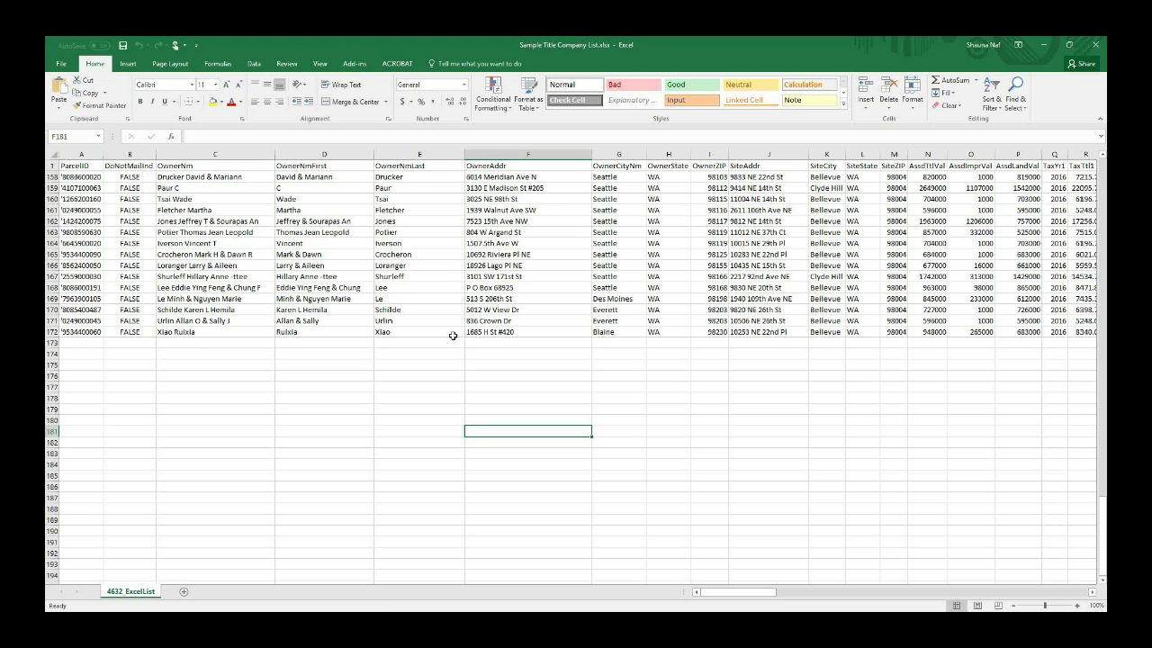
drag(720, 595, 779, 594)
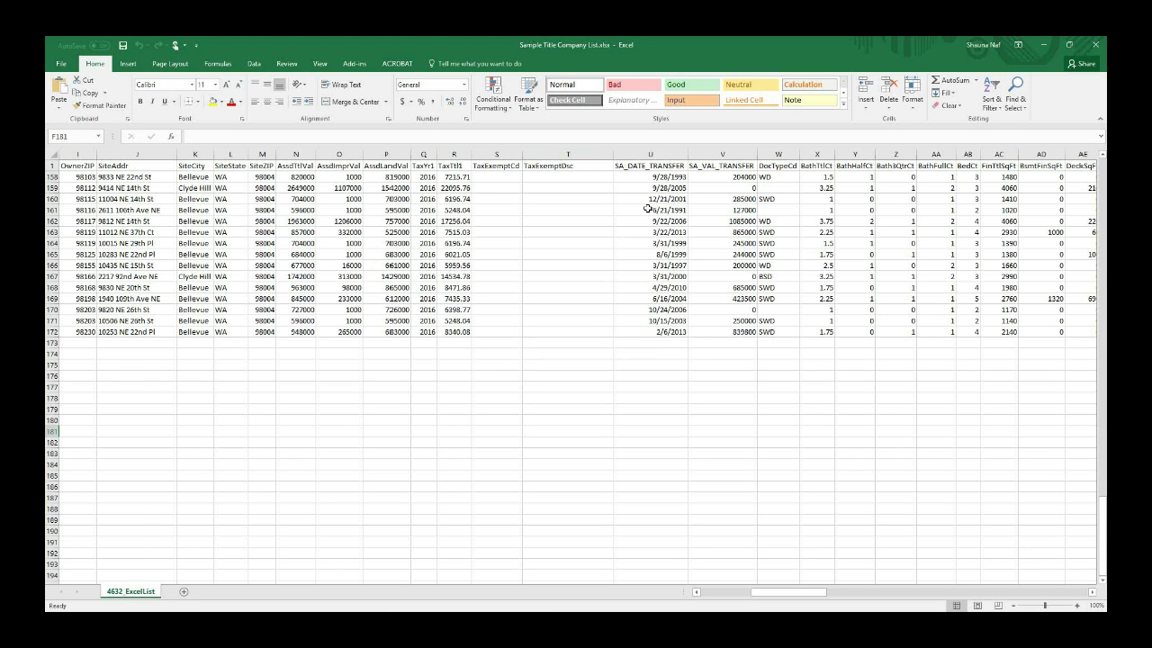
drag(811, 594, 874, 596)
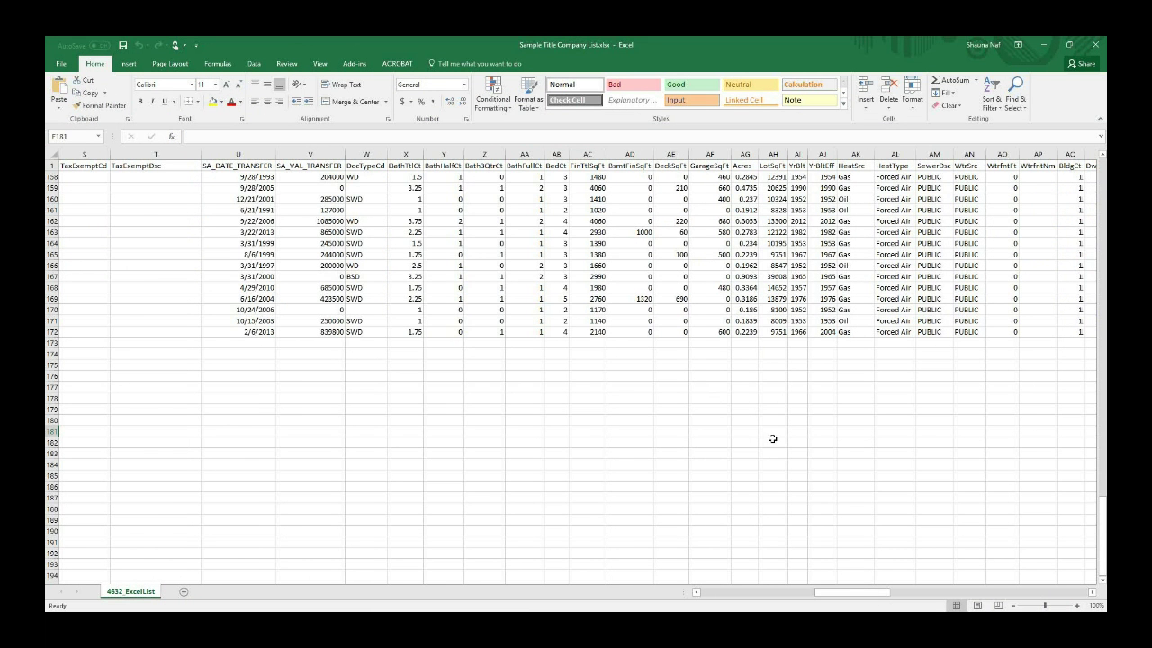
drag(852, 593, 1074, 555)
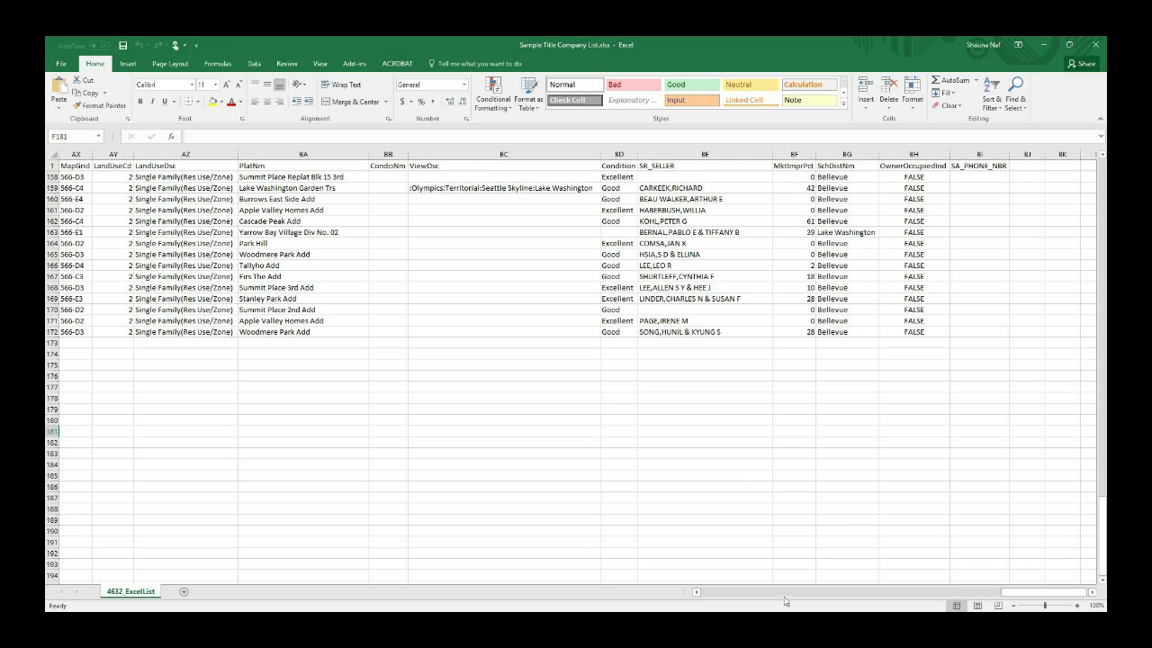
Delete the columns from LandUseDsc through OwnerOccupiedInd.
drag(901, 154, 192, 154)
right_click(194, 157)
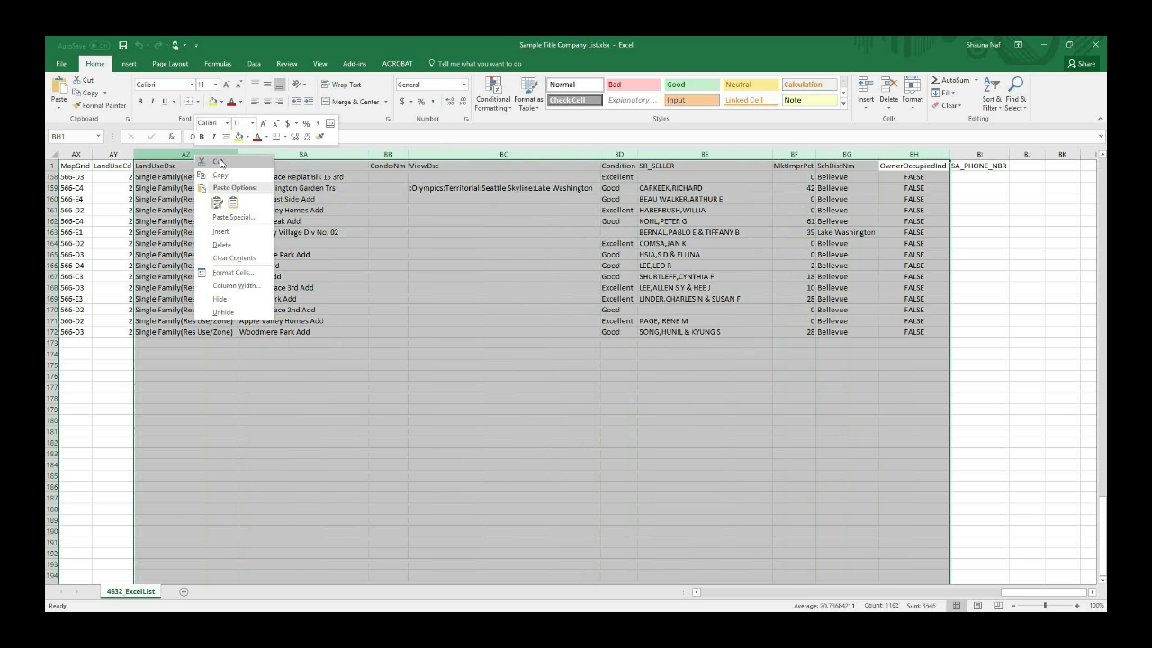
click(269, 253)
drag(494, 542, 531, 564)
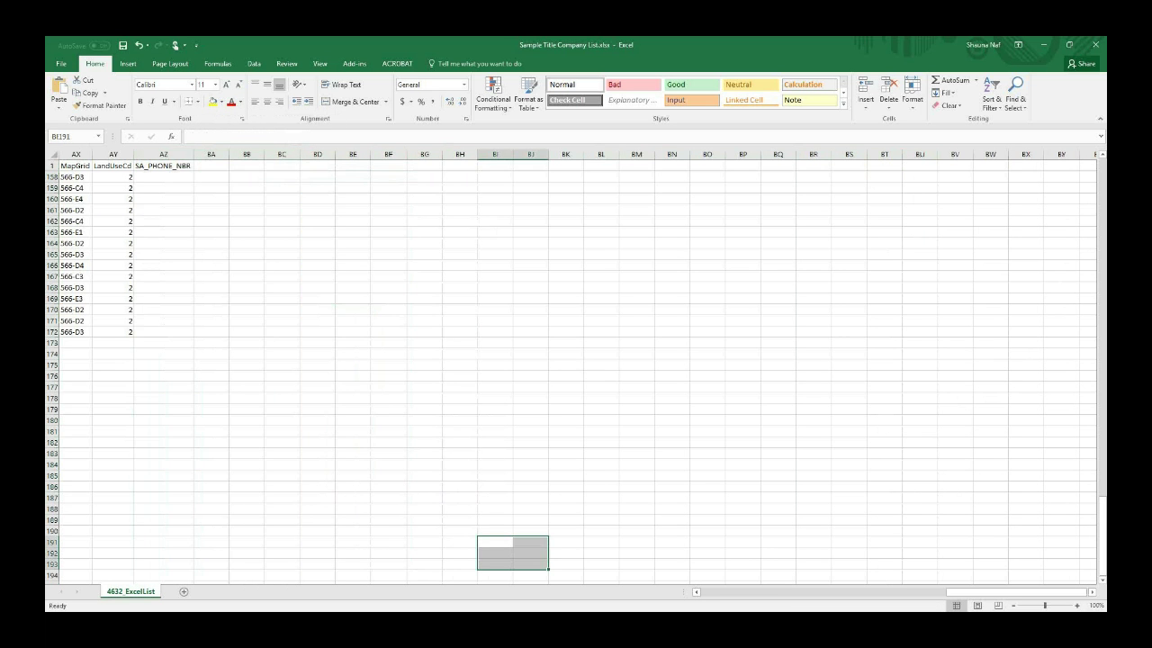
Delete the columns from ZoneDsc through SA_PHONE_NBR.
drag(1012, 594, 988, 599)
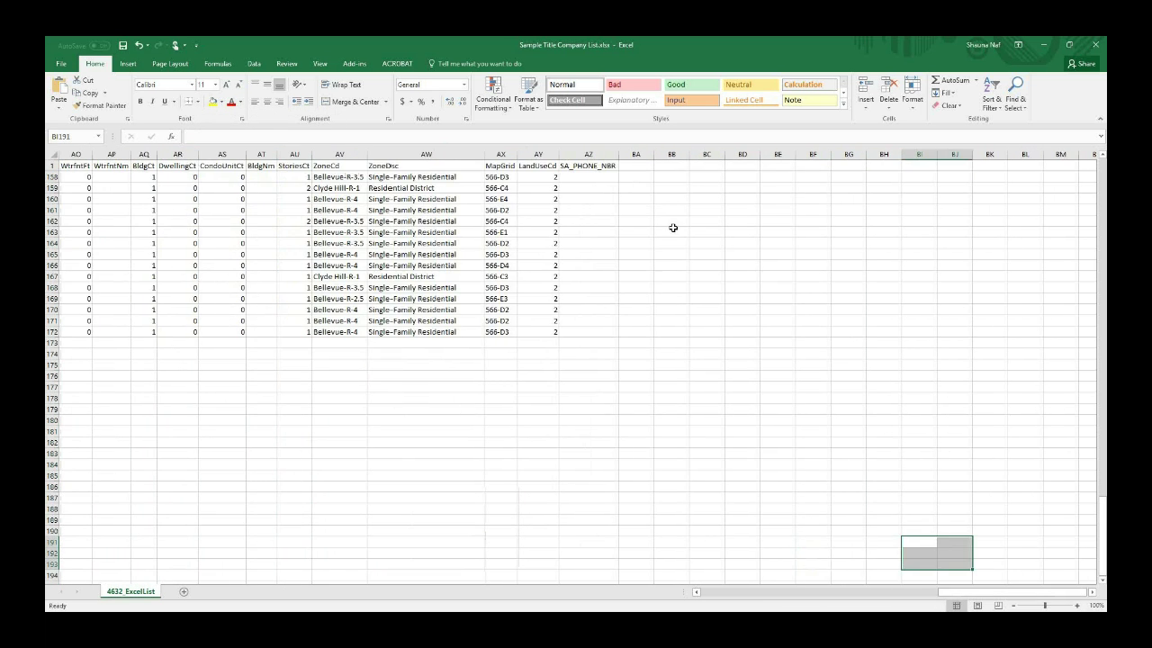
click(671, 155)
drag(590, 155, 447, 154)
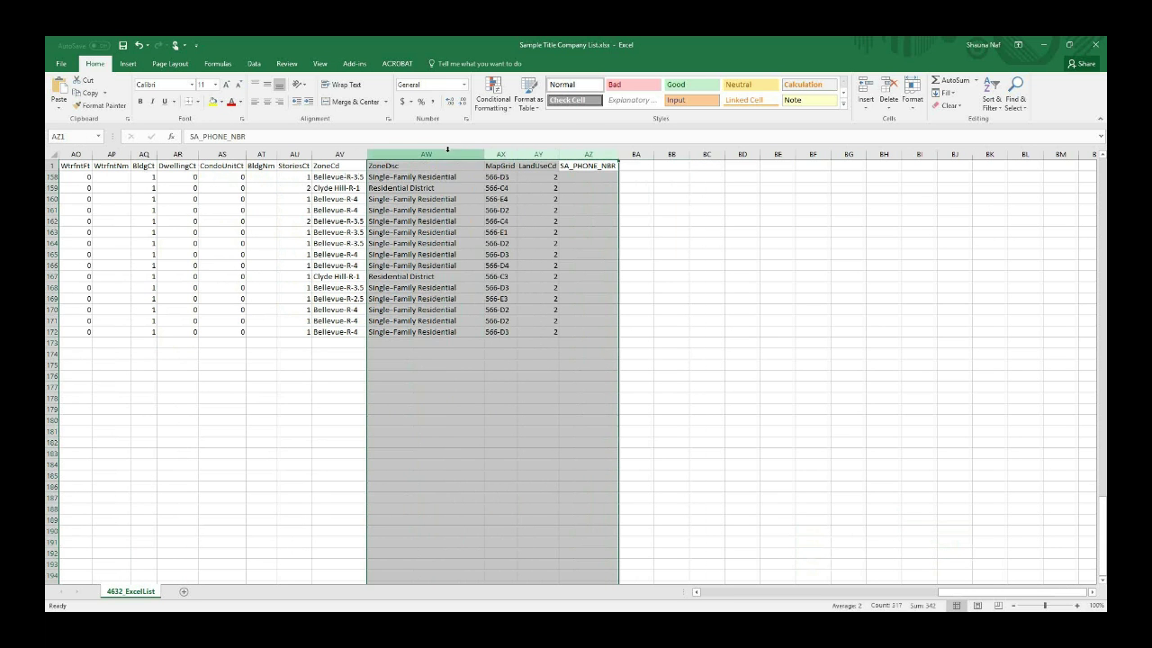
right_click(447, 154)
click(501, 235)
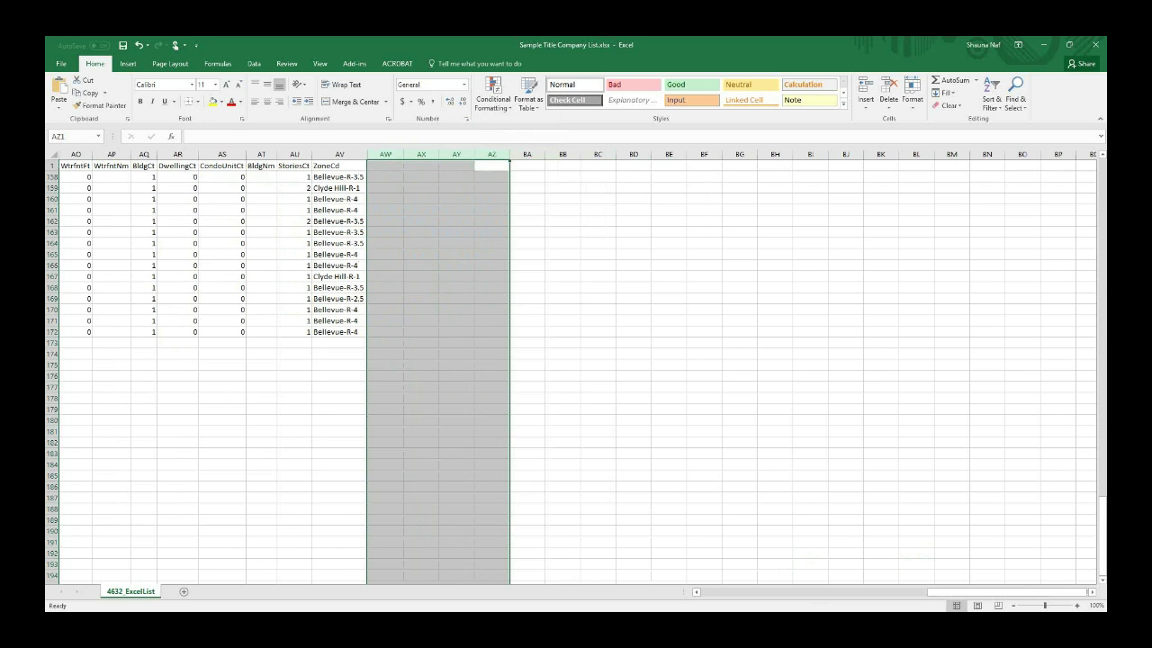
Look back over the remaining columns and close the Sample Title Company List workbook without saving its changes.
drag(957, 597, 856, 593)
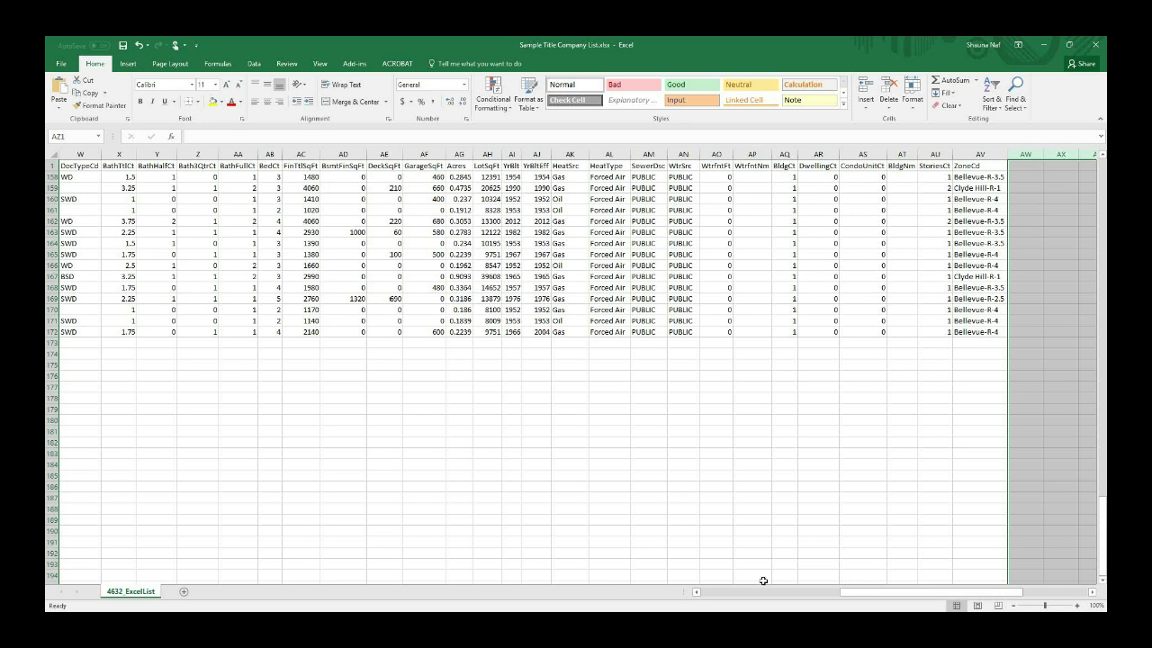
drag(850, 592, 594, 424)
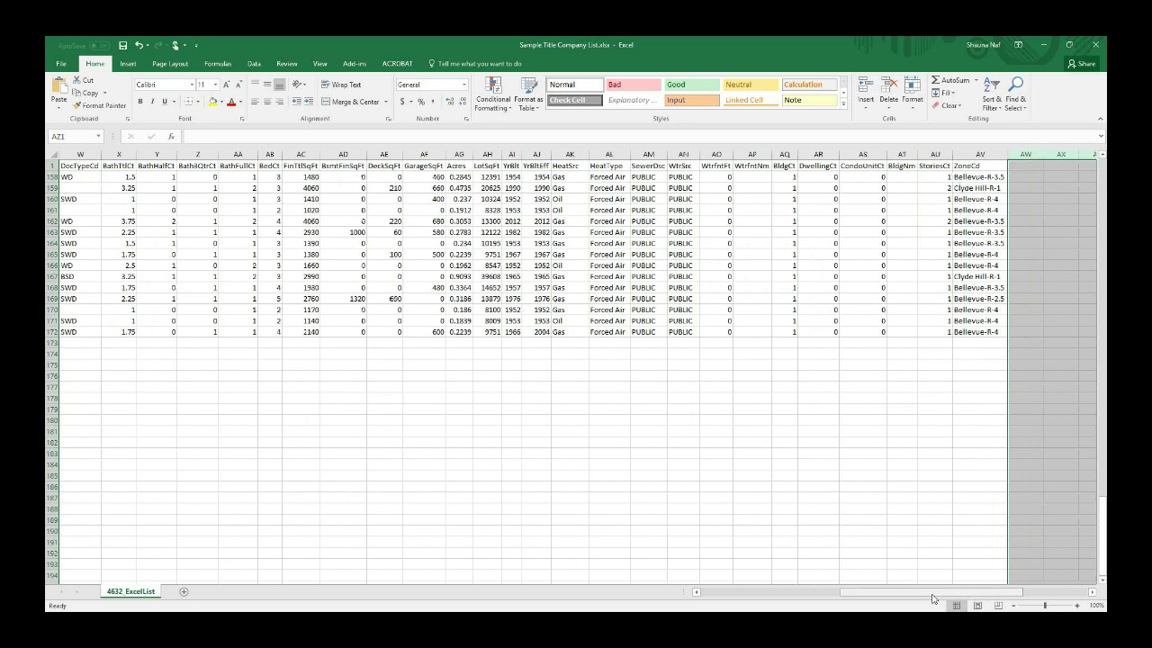
drag(934, 597, 781, 606)
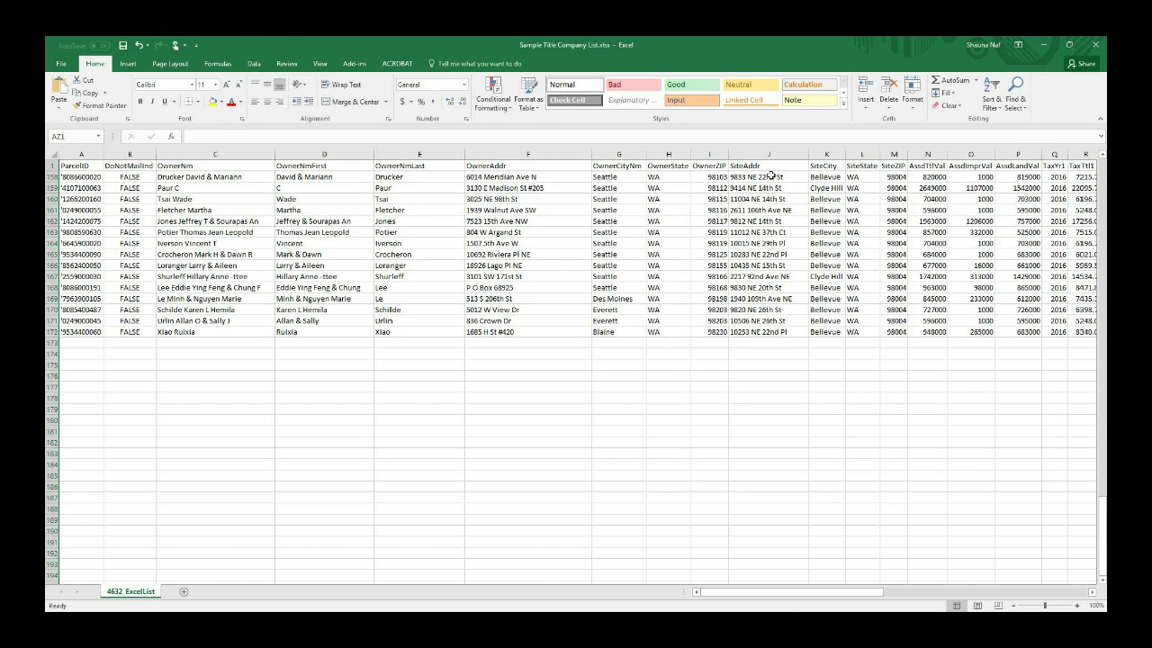
click(62, 64)
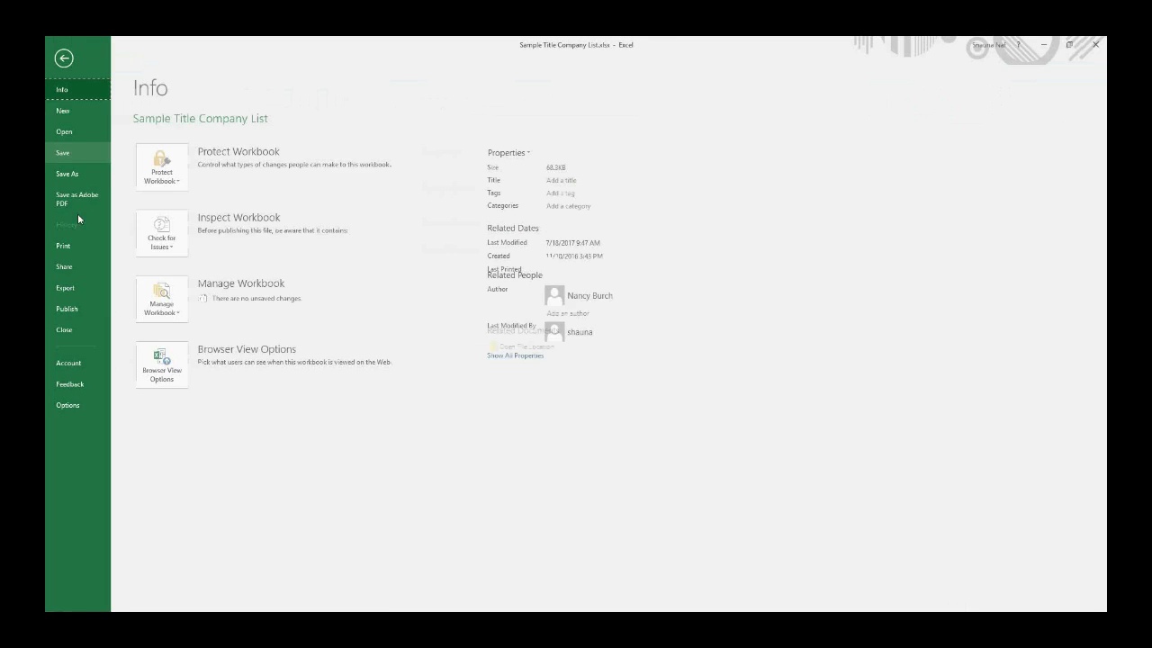
click(75, 334)
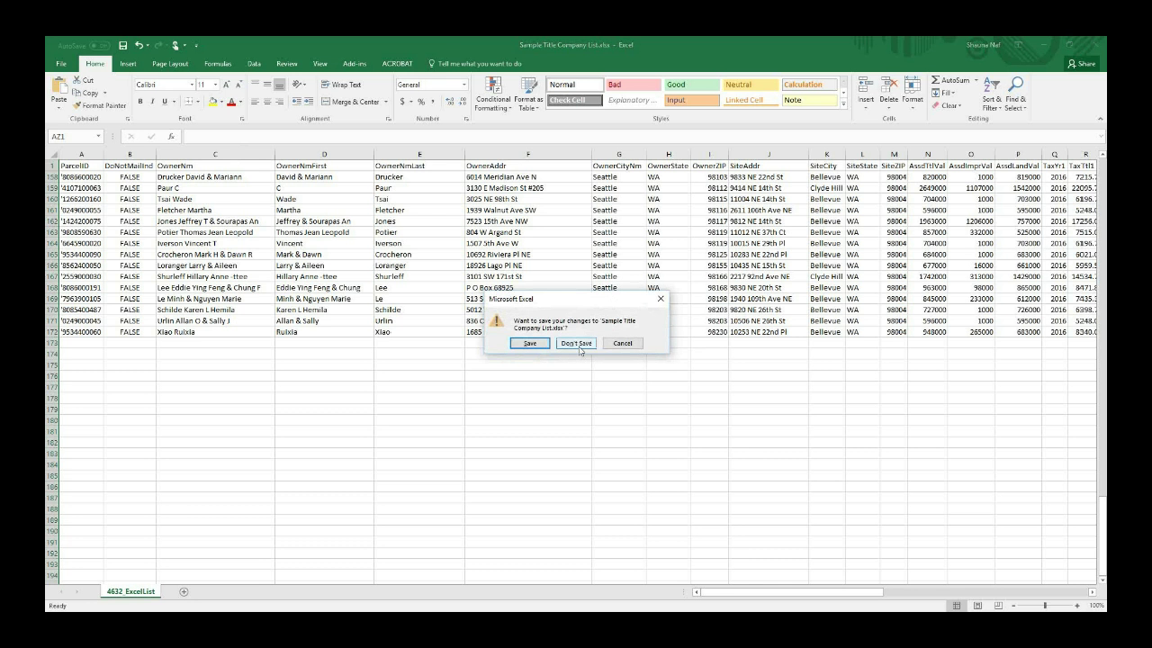
click(579, 348)
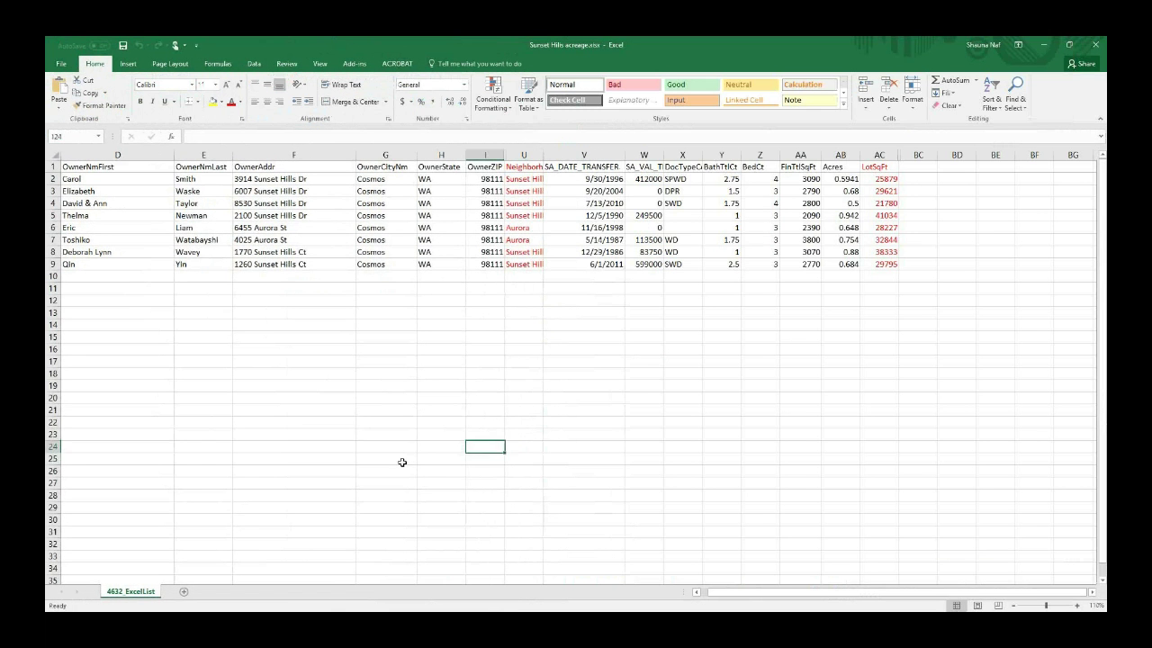
Fit the Neighborhood column's width to its contents in the Sunset Hills acreage workbook and inspect the formula in the first LotSqFt cell.
click(401, 461)
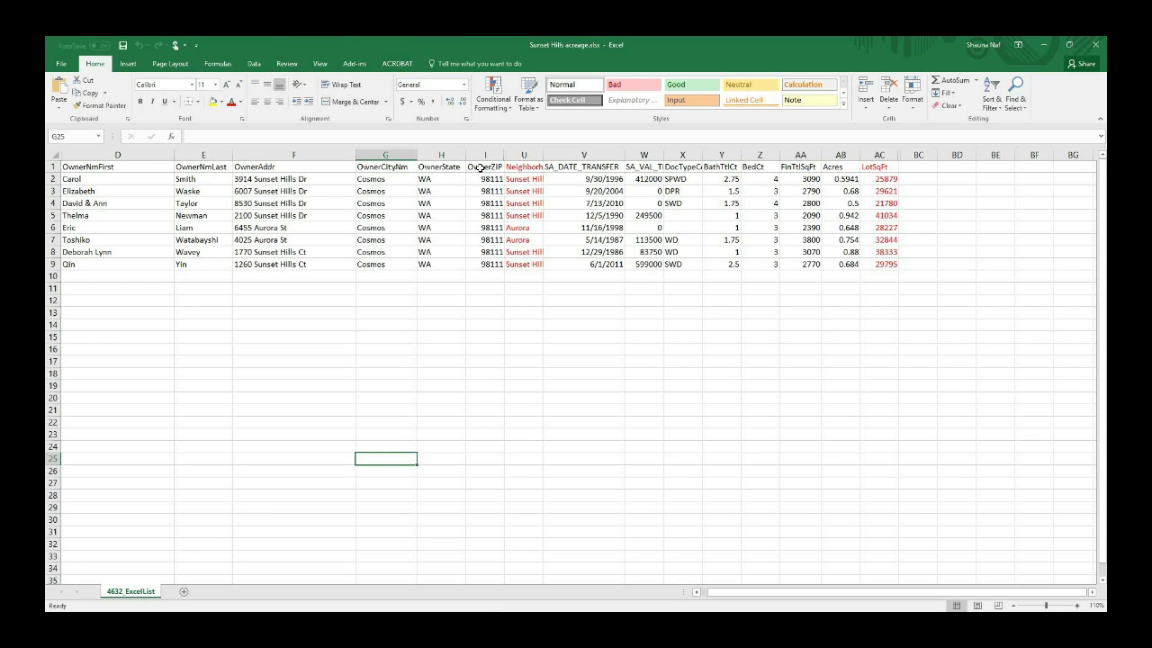
double_click(542, 154)
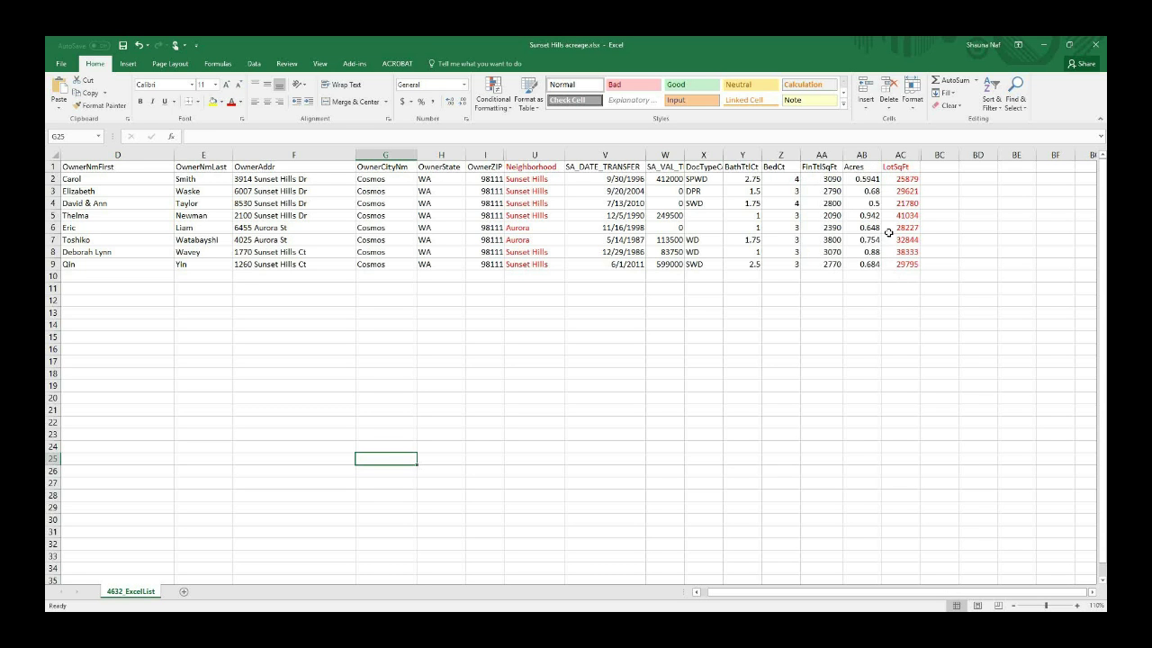
click(898, 180)
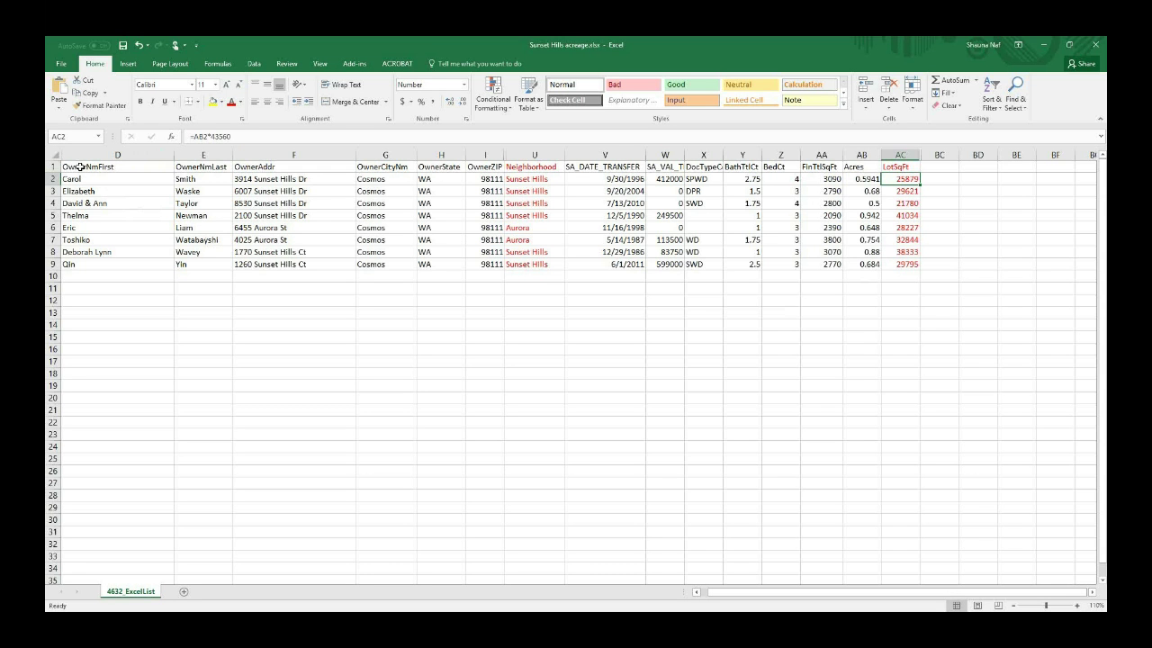
Compare the owner name, address and neighborhood column headings in the Excel list with the red placeholders in the Publisher letter.
drag(81, 167, 354, 166)
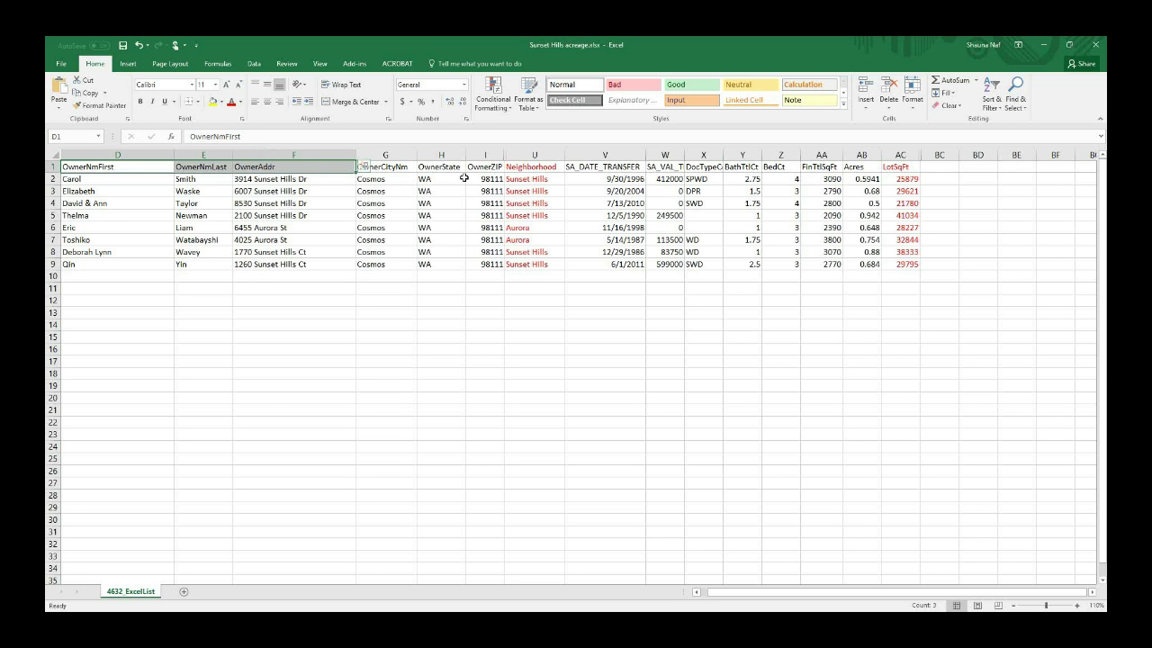
click(608, 435)
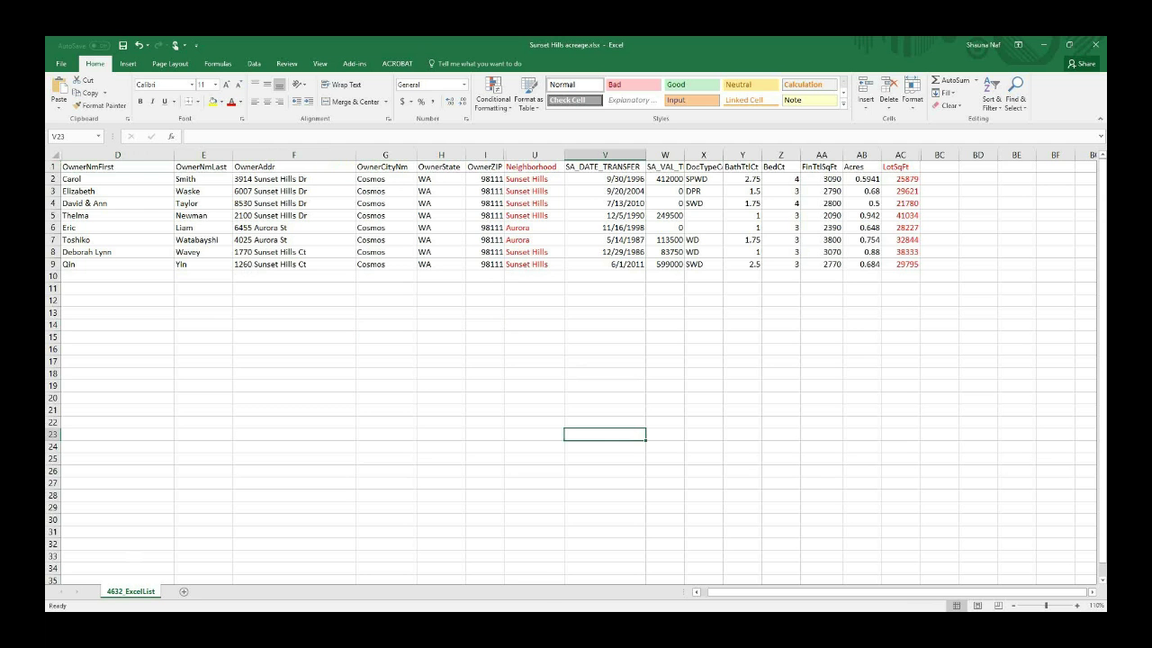
click(480, 621)
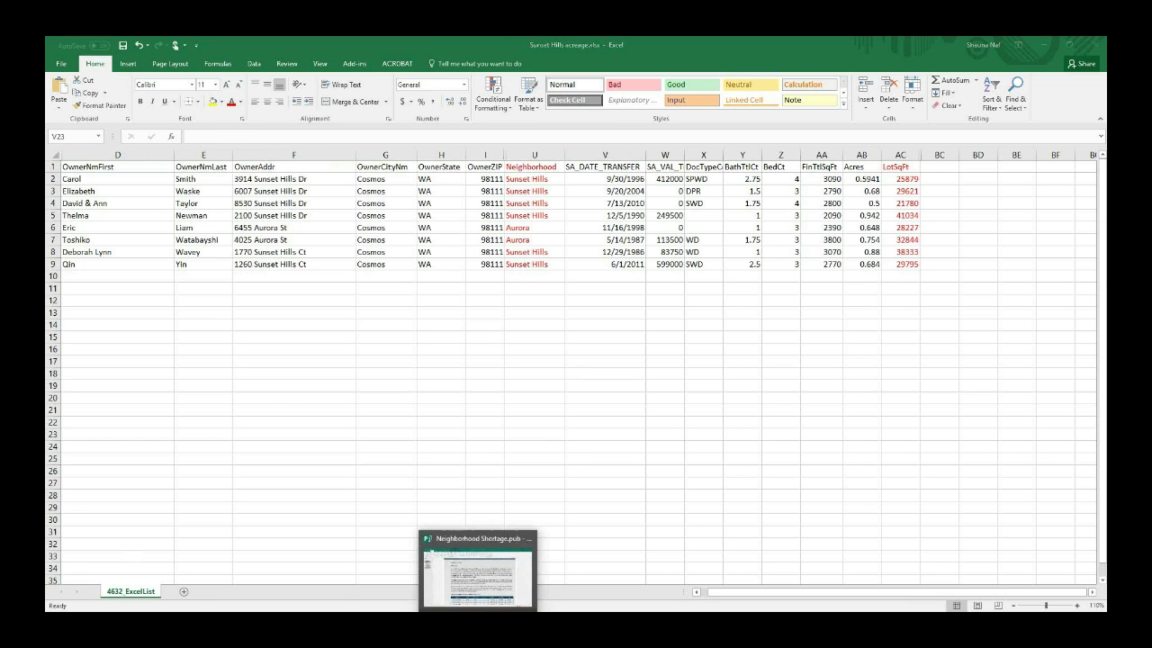
click(258, 304)
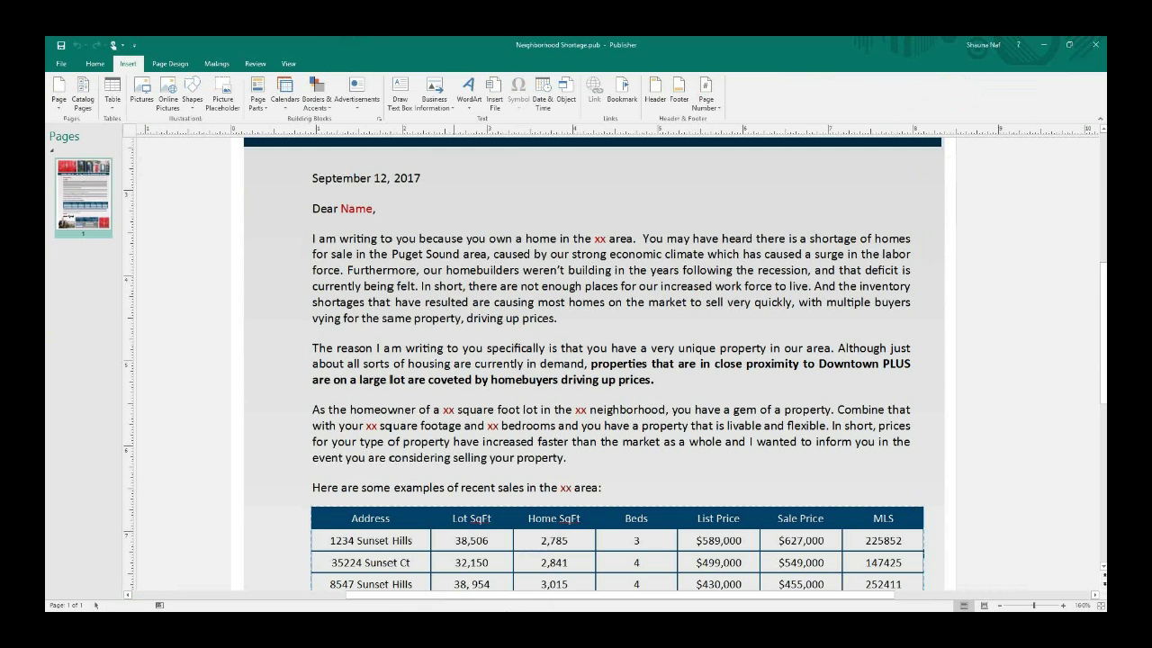
mouse_move(450, 620)
mouse_move(398, 555)
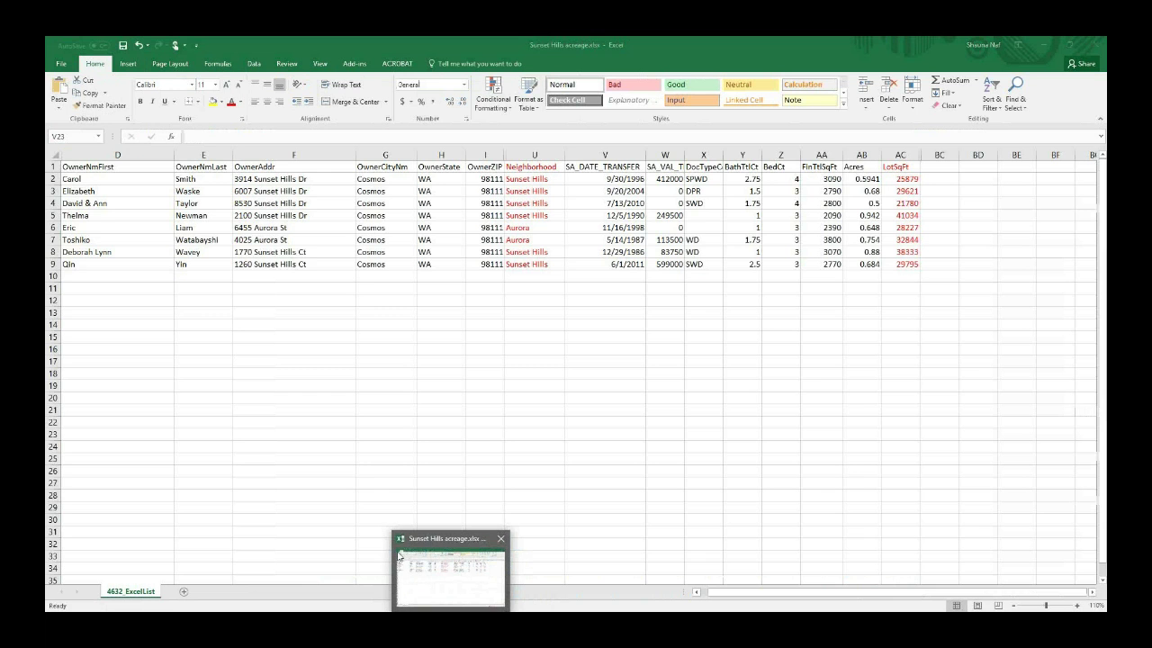
click(420, 592)
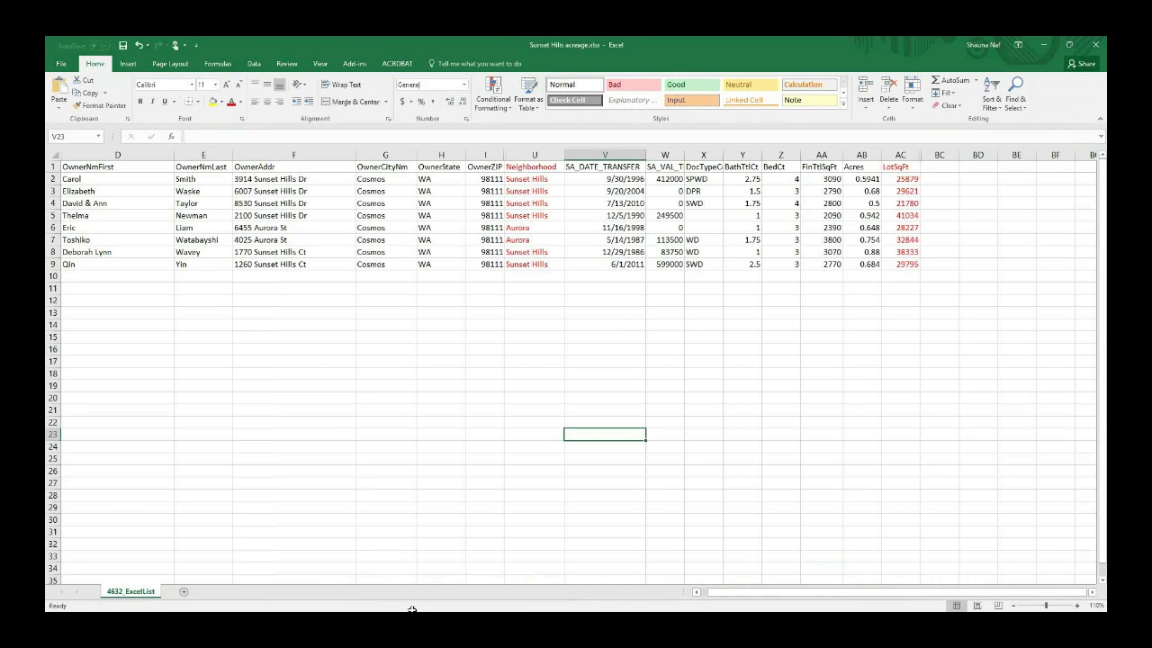
click(475, 621)
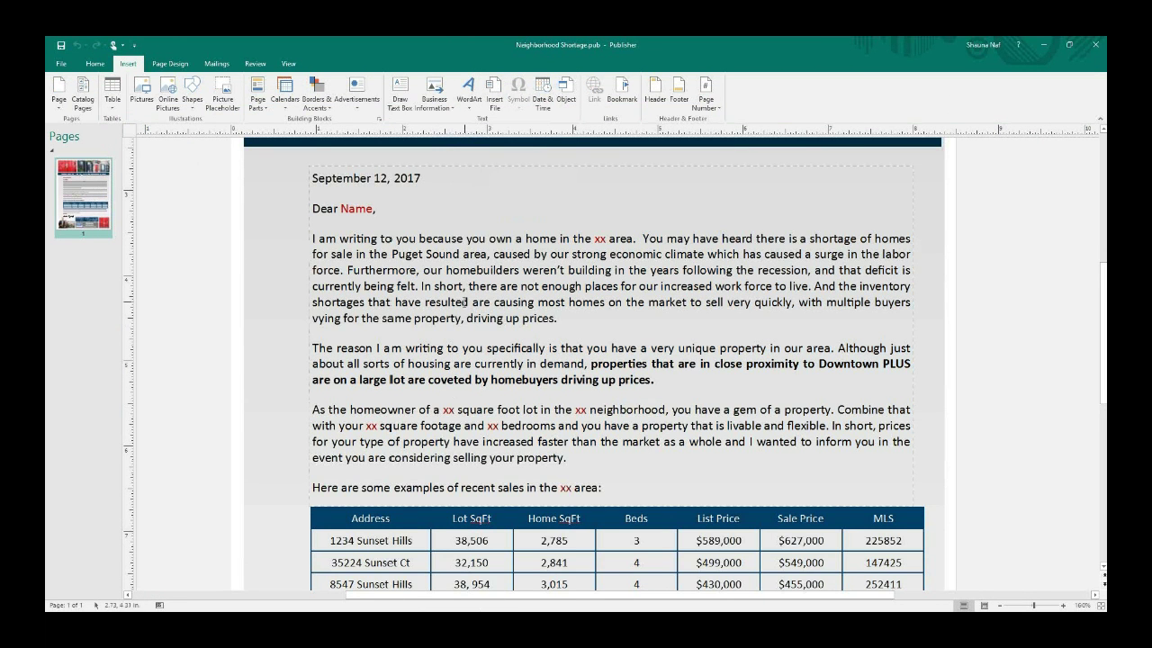
scroll(465, 301, down, 2)
scroll(455, 297, up, 2)
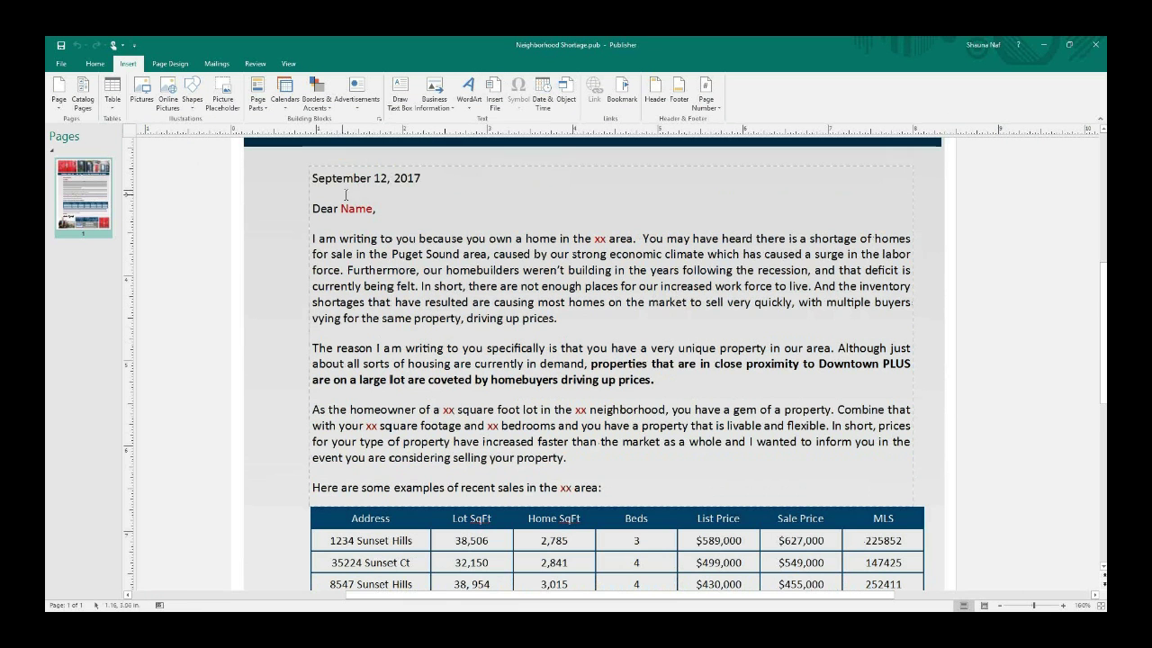
drag(371, 209, 344, 212)
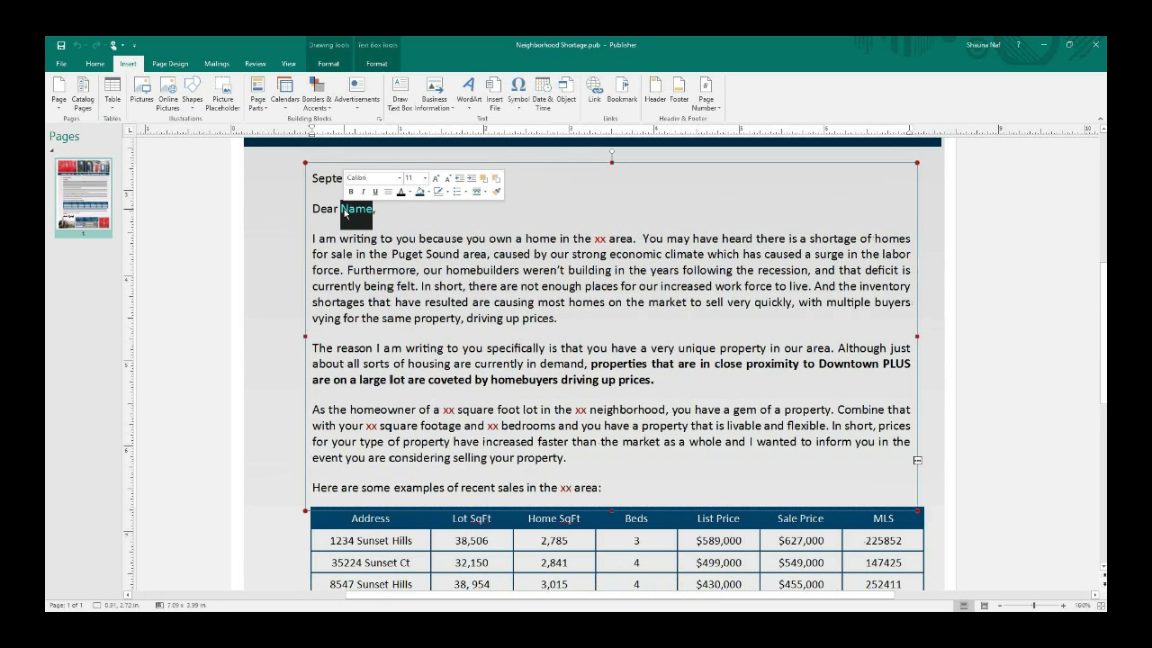
click(397, 302)
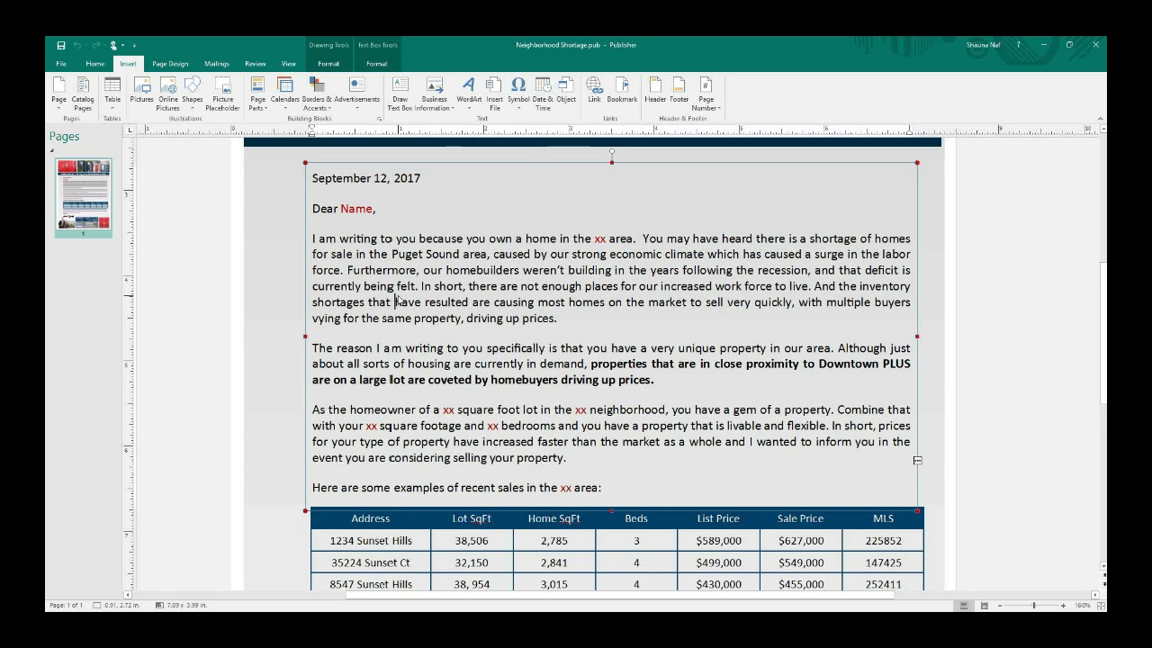
Start choosing an existing recipient list for the letter and browse to Mastery > Mastery Forums > Mail Merge on Network Storage (X:).
click(217, 64)
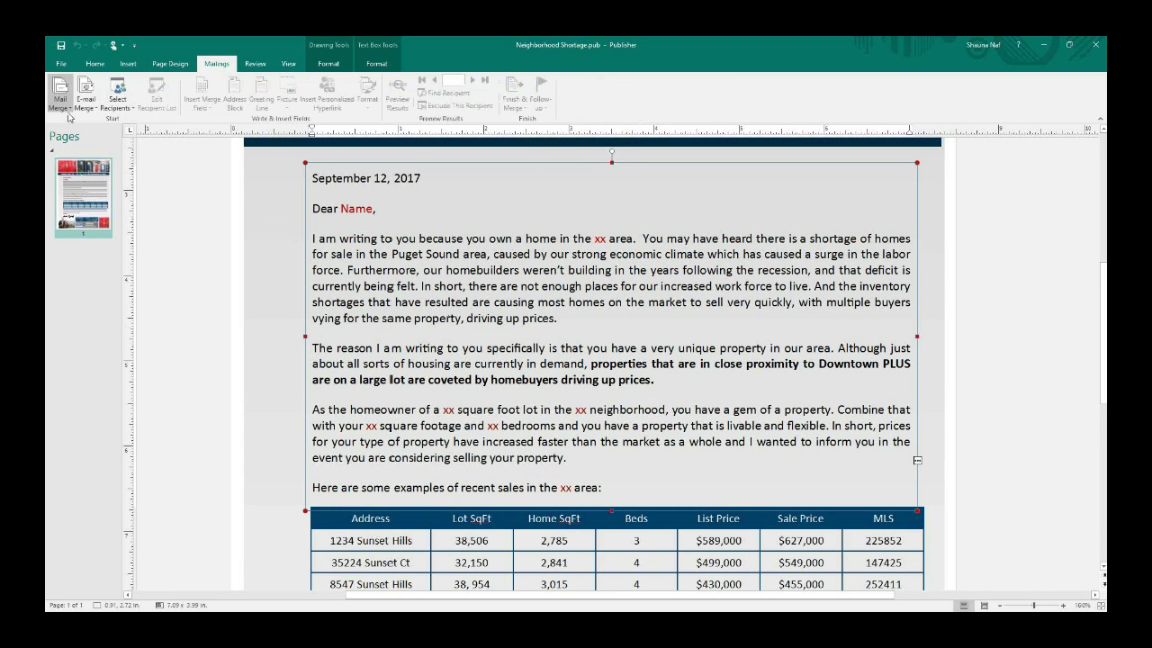
click(118, 101)
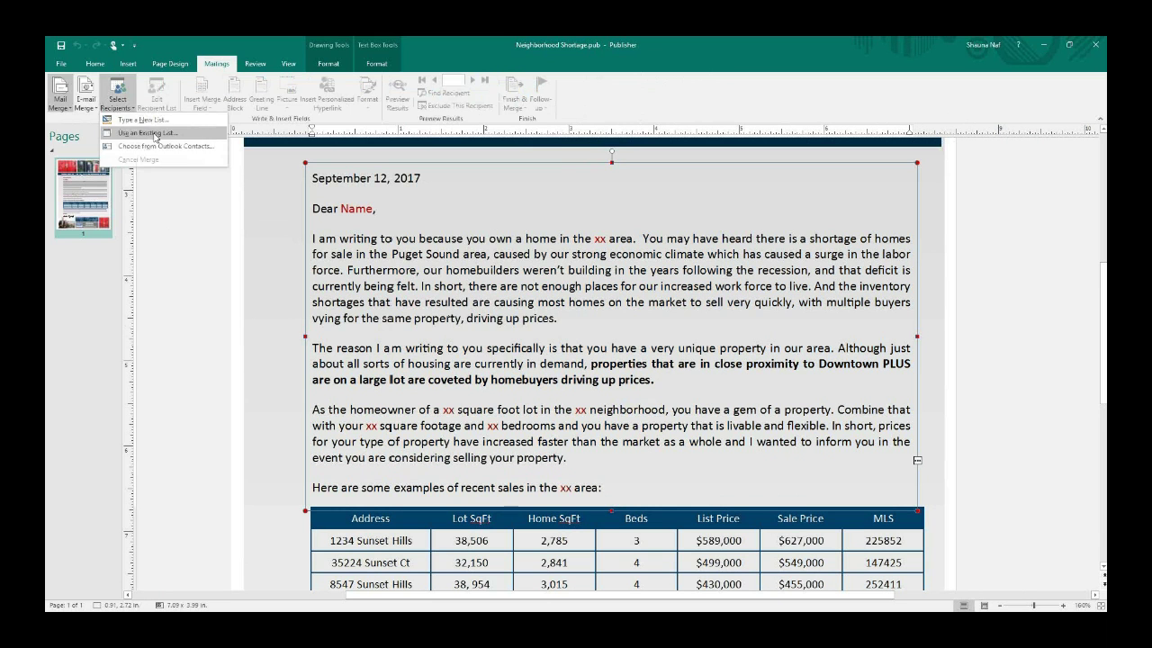
click(156, 135)
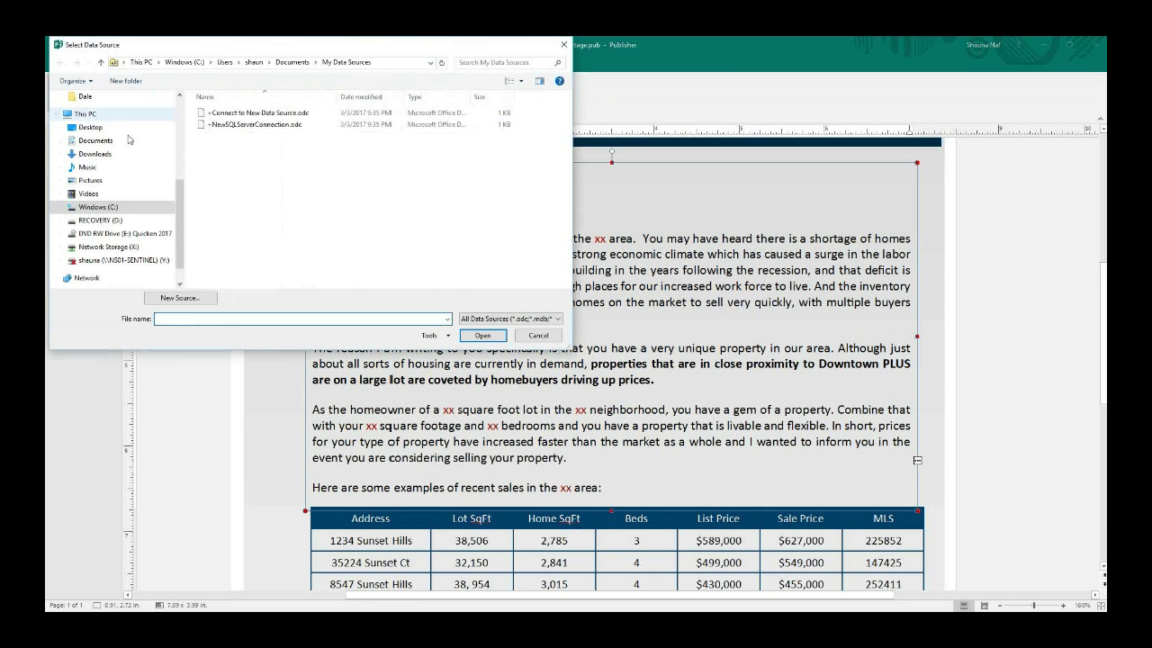
click(115, 248)
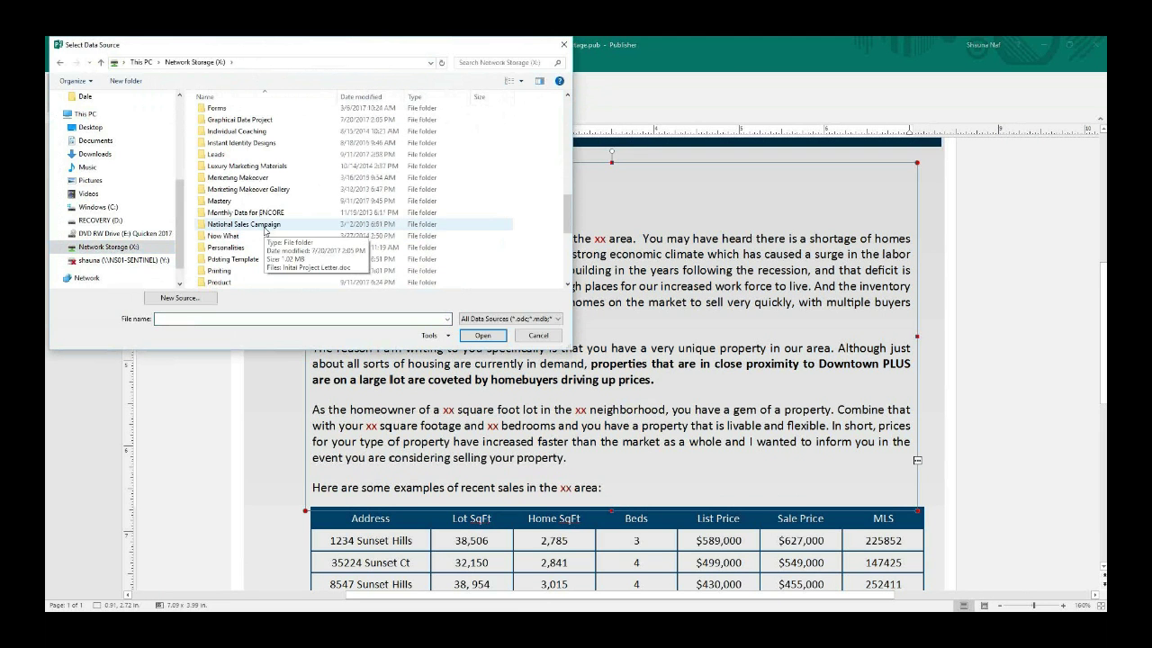
double_click(220, 201)
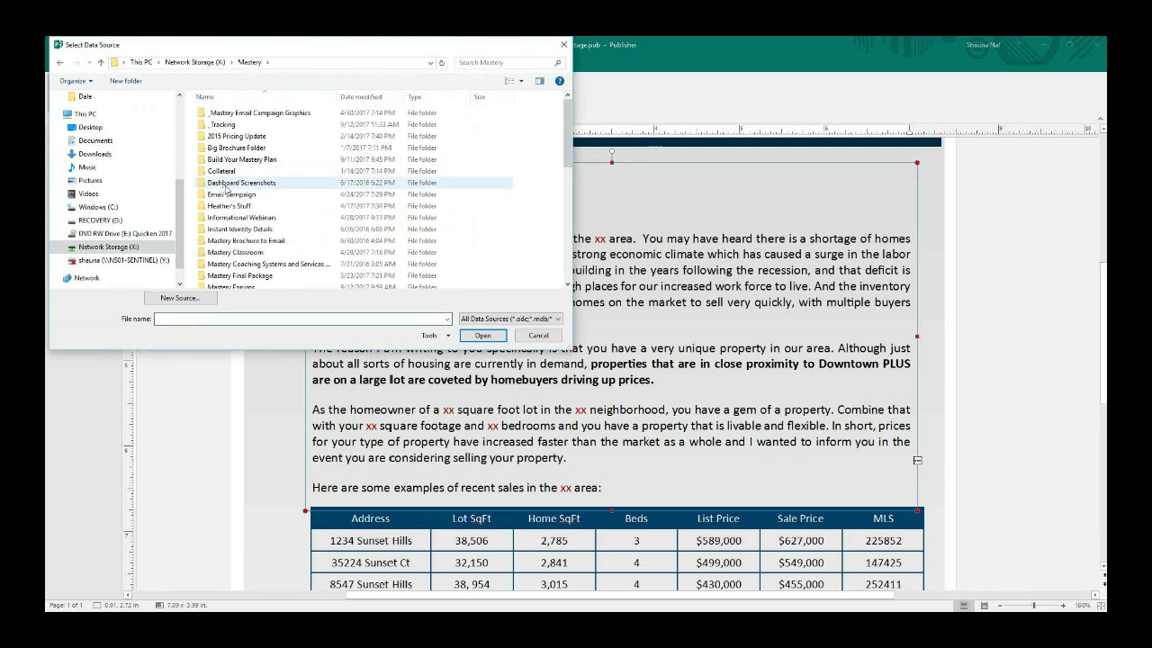
scroll(236, 216, down, 2)
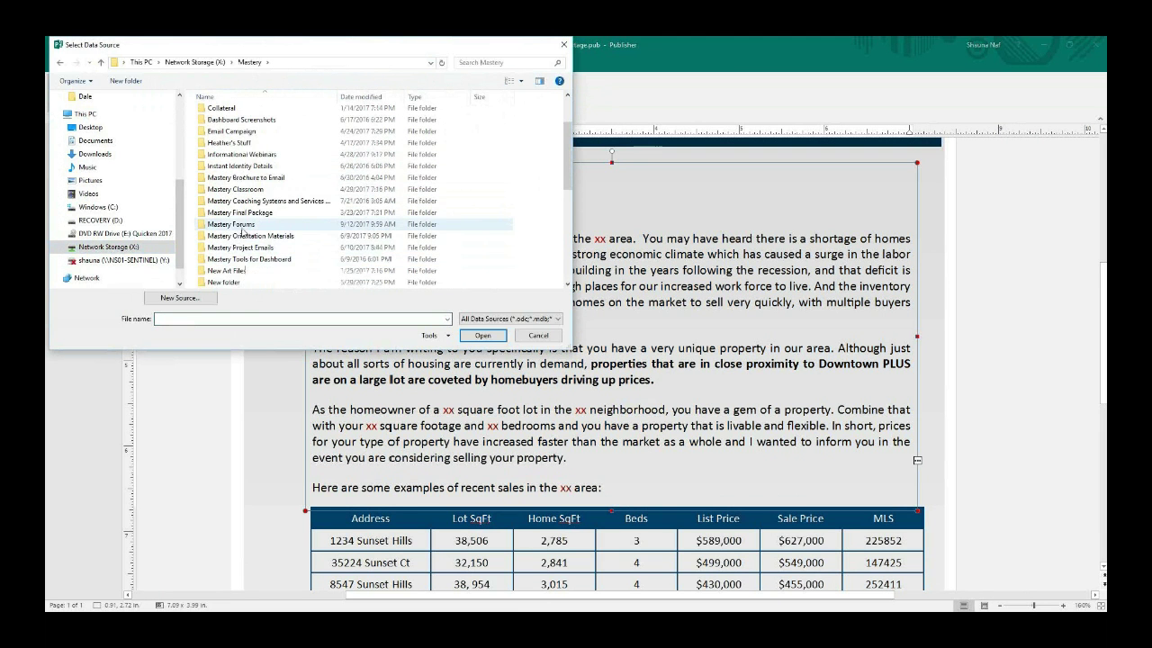
double_click(239, 225)
click(241, 219)
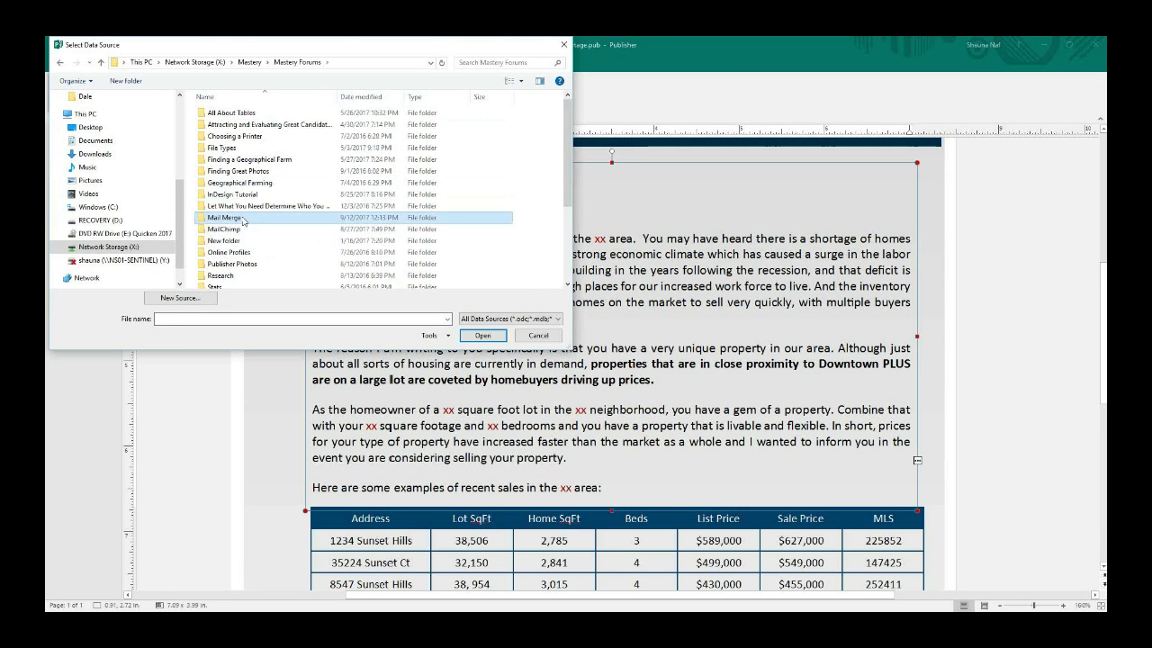
double_click(242, 219)
Use Sunset Hills acreage.xlsx as the data source with its 4632_ExcelList$ table, treating the first row as column headers.
click(223, 138)
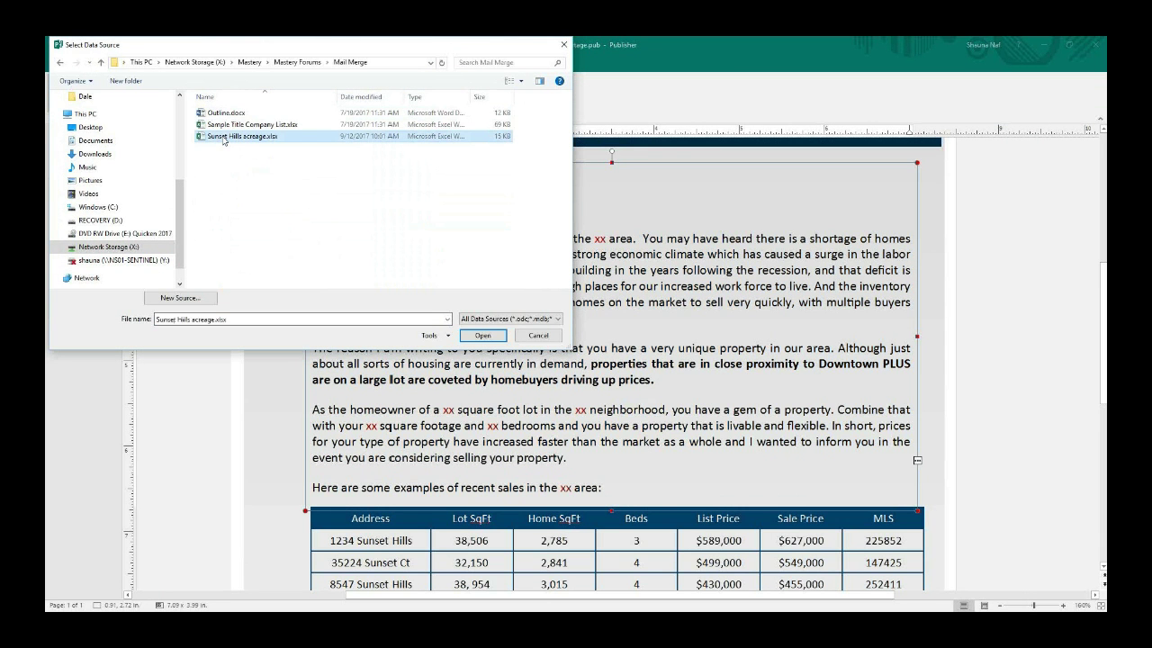
click(482, 335)
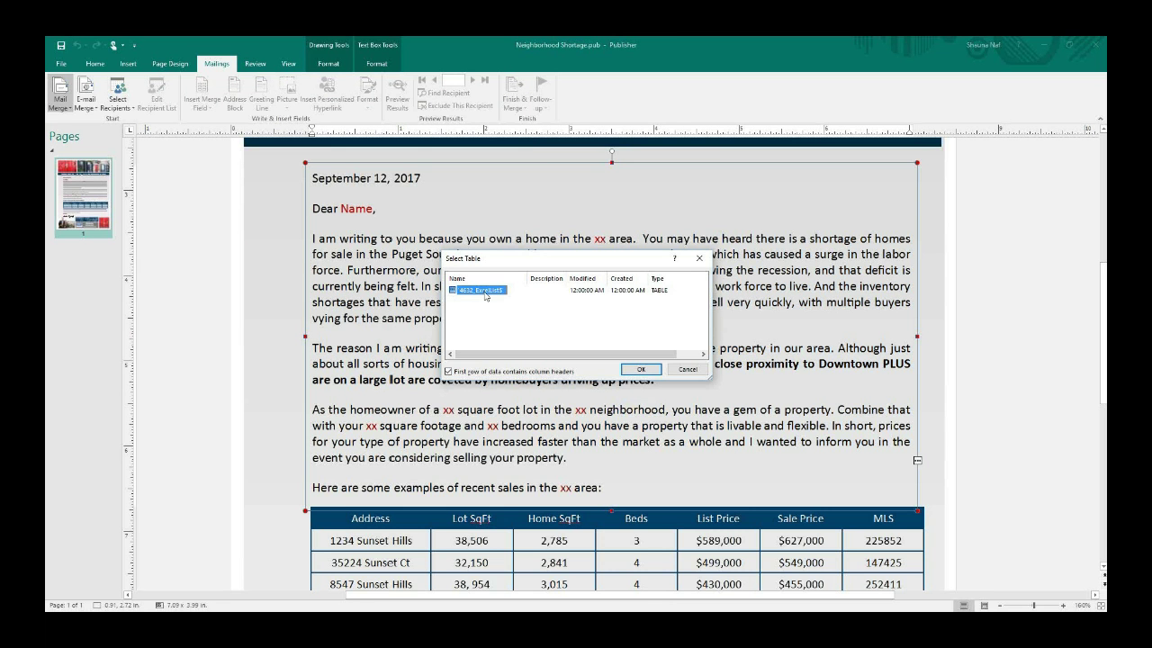
click(621, 371)
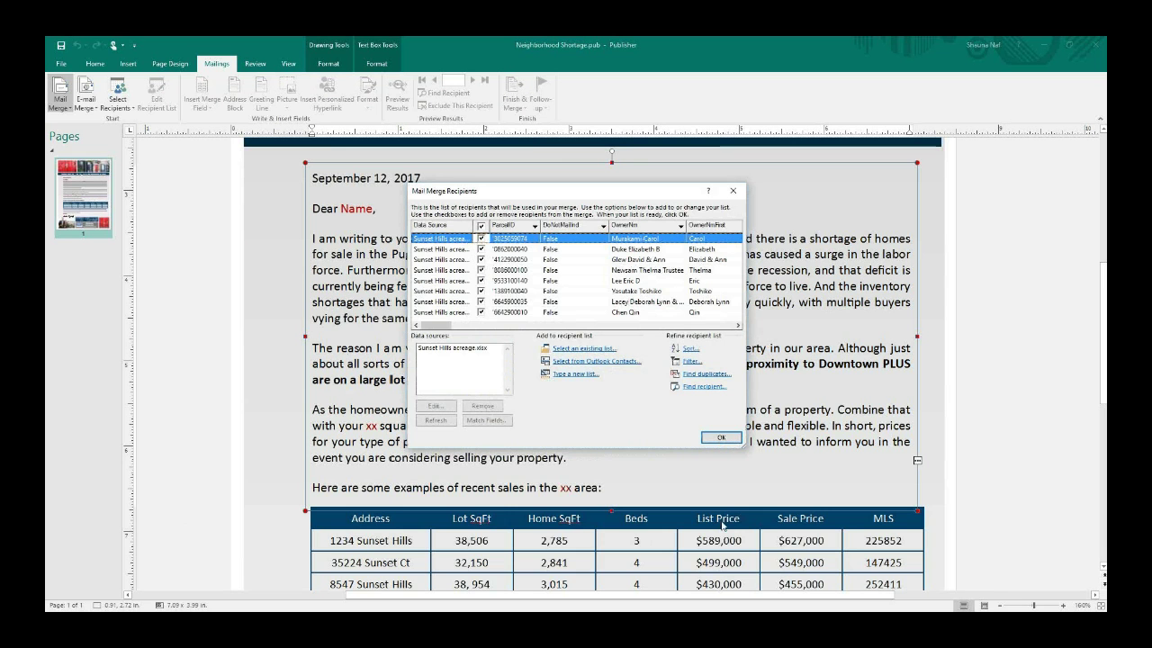
Enlarge the recipient list, try including only the first two recipients, and reselect everyone before accepting the list.
drag(743, 444, 855, 545)
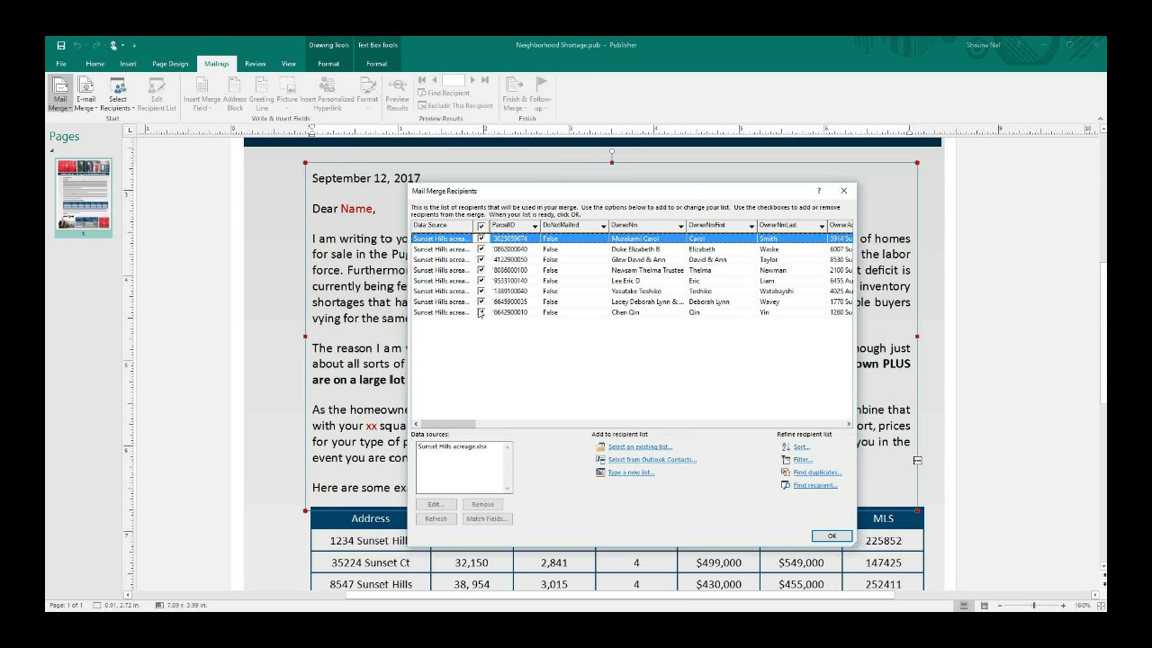
click(482, 226)
click(482, 239)
click(482, 249)
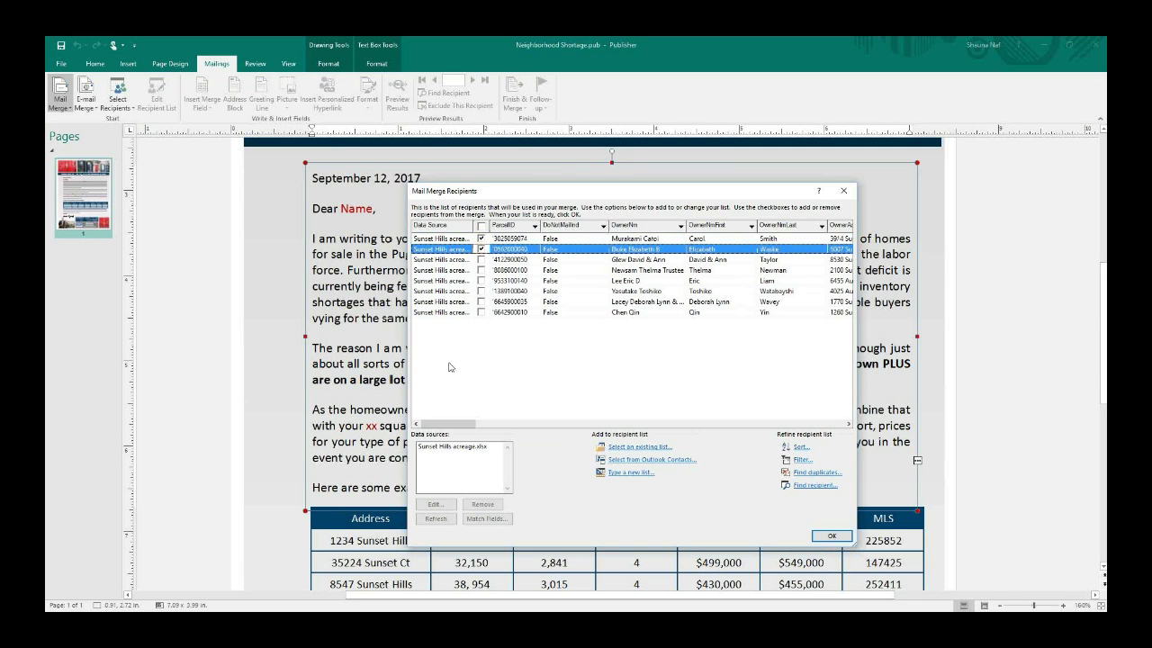
click(481, 227)
click(830, 535)
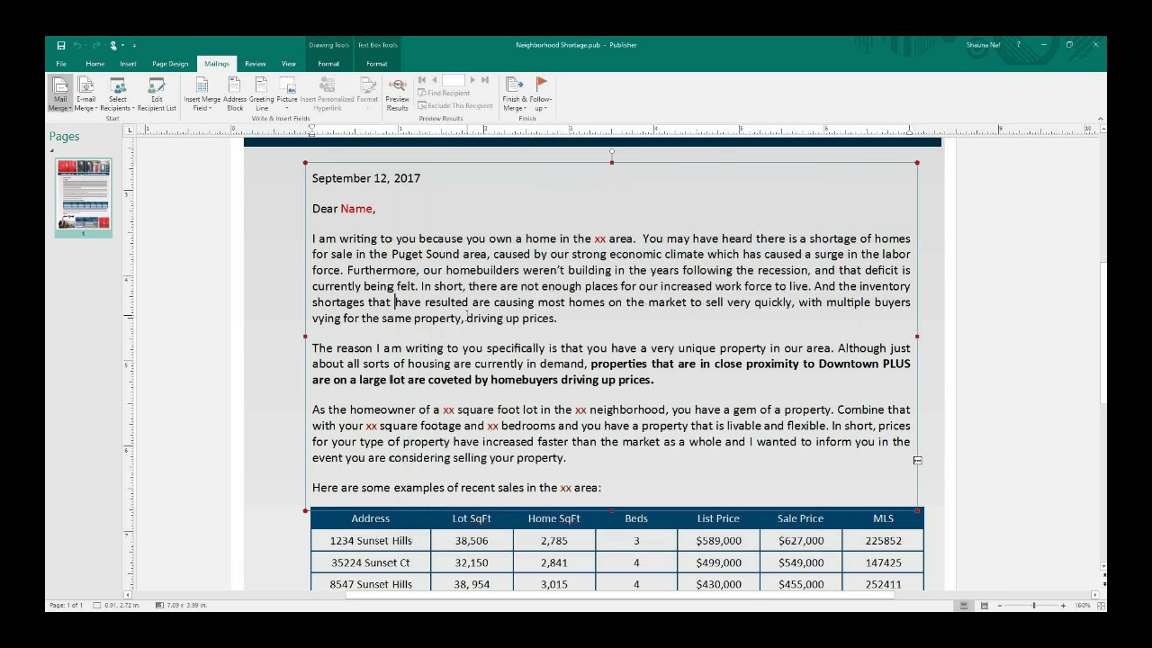
Replace the greeting's Name placeholder with the OwnerNmFirst and OwnerNmLast merge fields separated by a space, checking the field names against the Excel list.
click(372, 208)
double_click(358, 208)
click(202, 109)
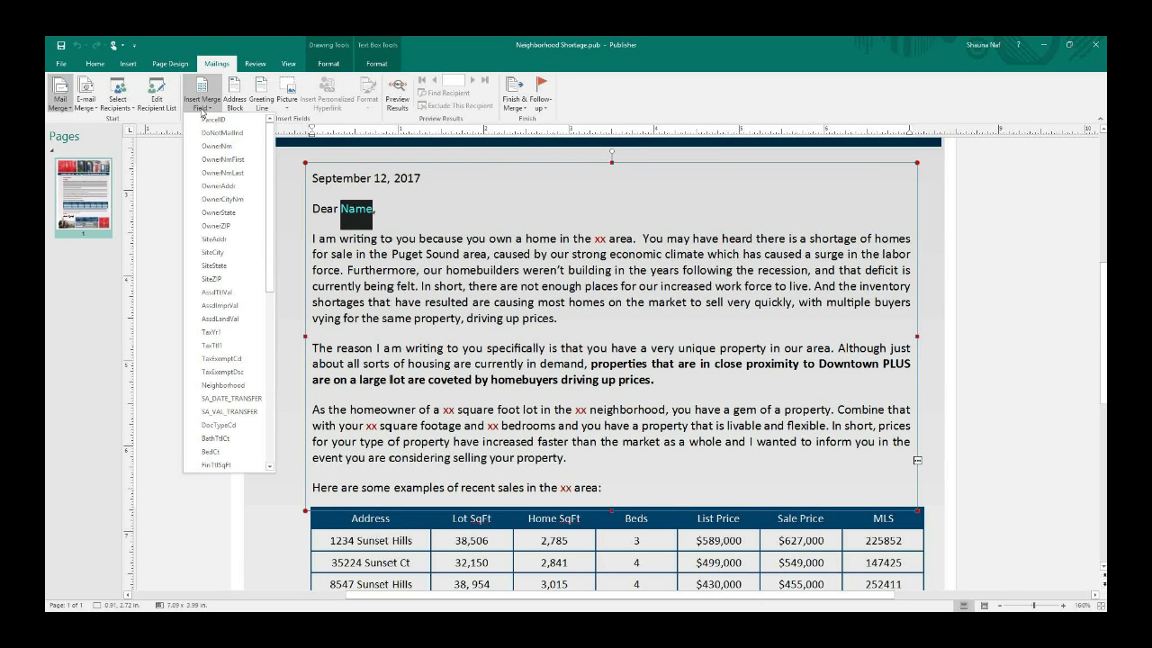
drag(270, 153, 503, 193)
key(alt+Tab)
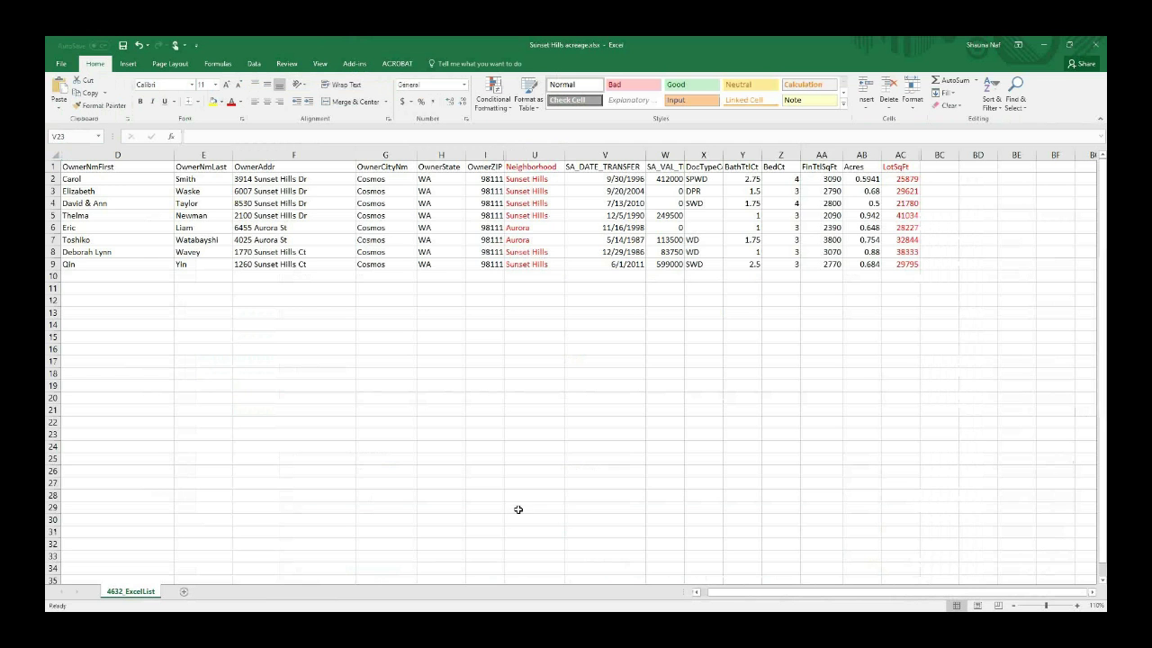
click(518, 509)
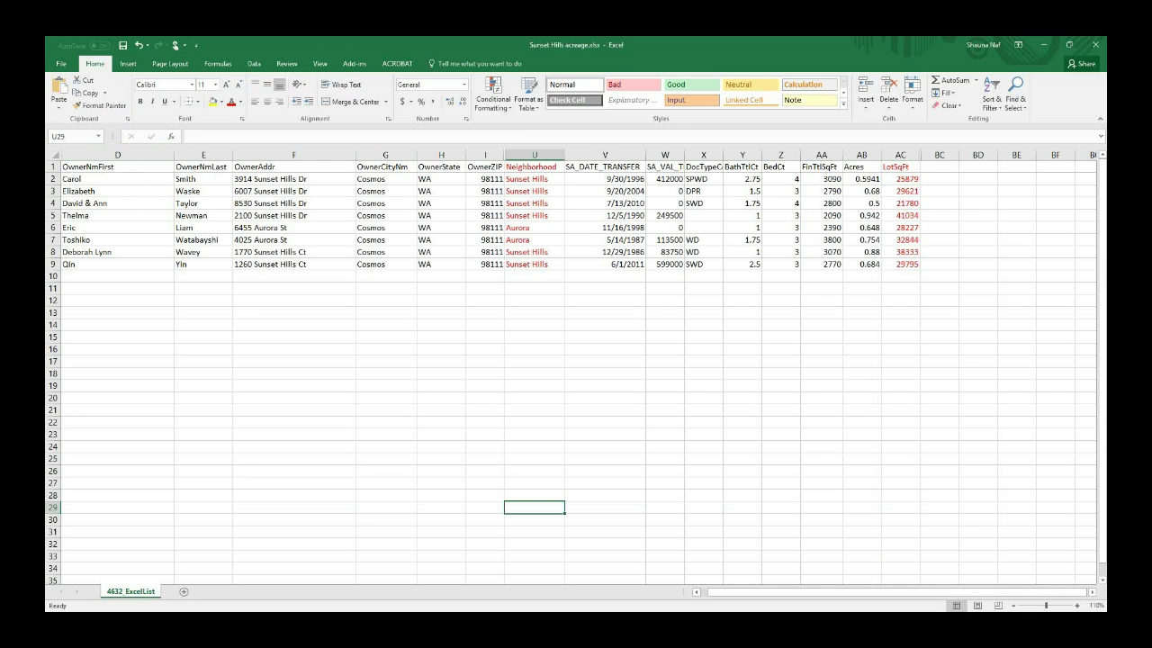
key(alt+Tab)
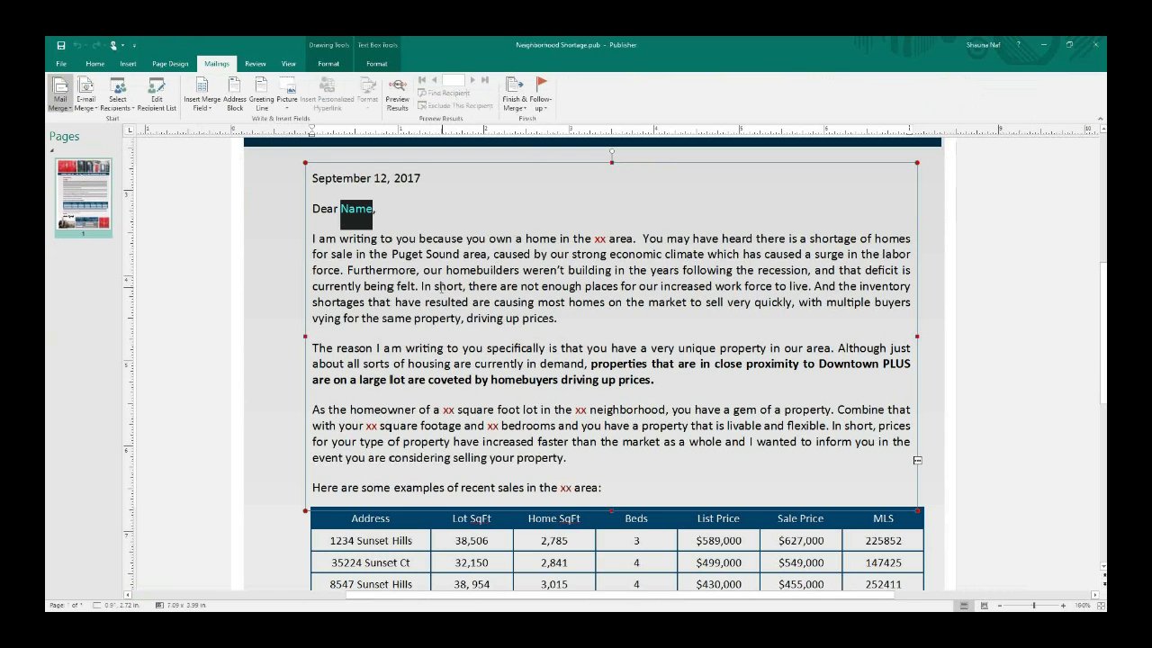
click(200, 106)
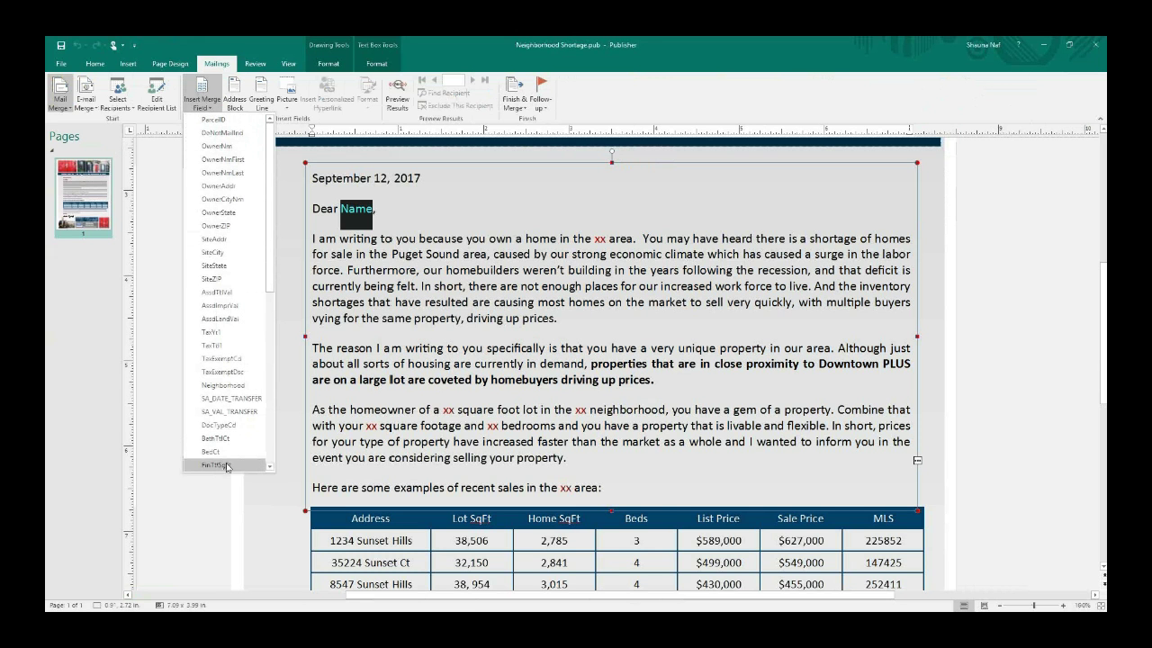
click(223, 159)
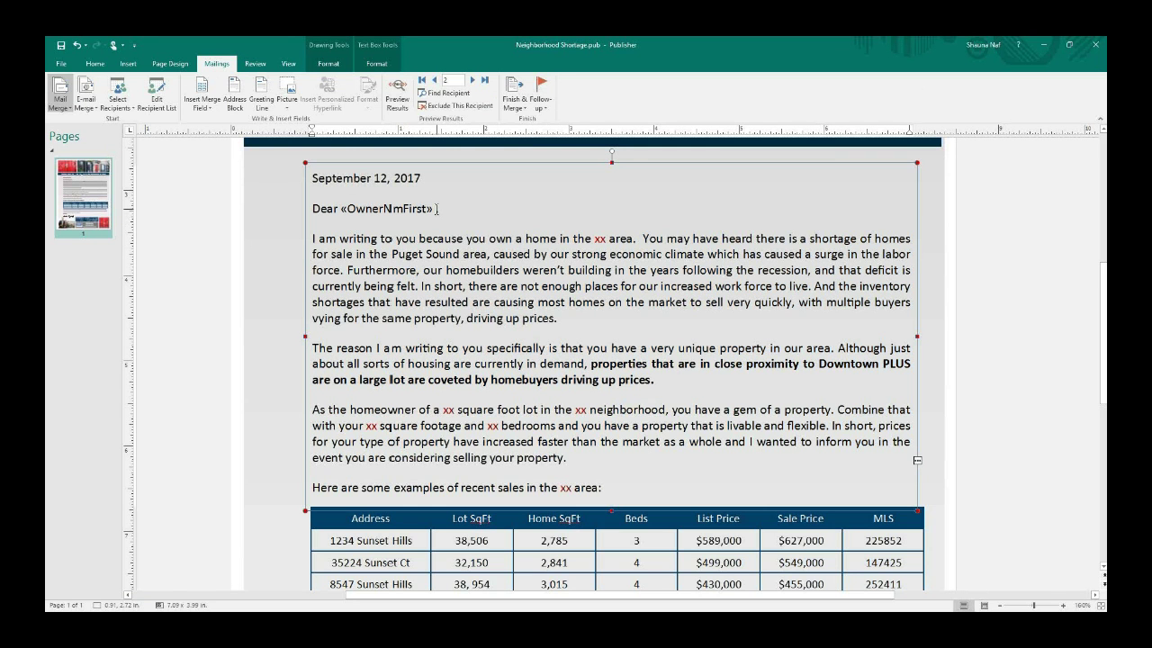
click(198, 108)
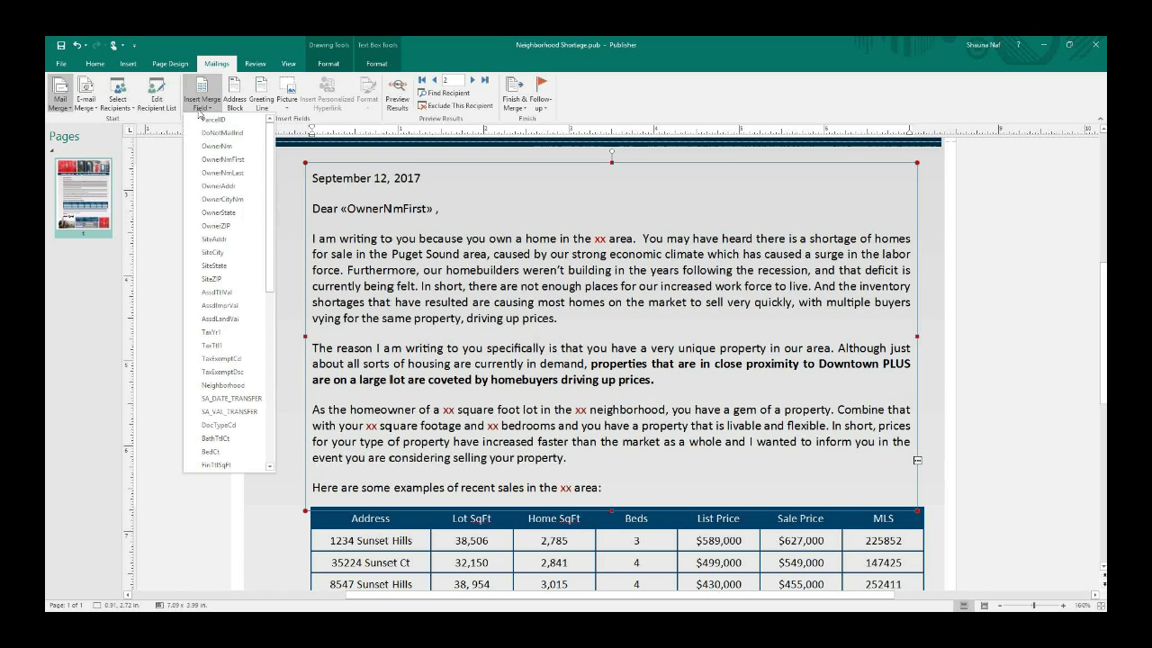
click(219, 173)
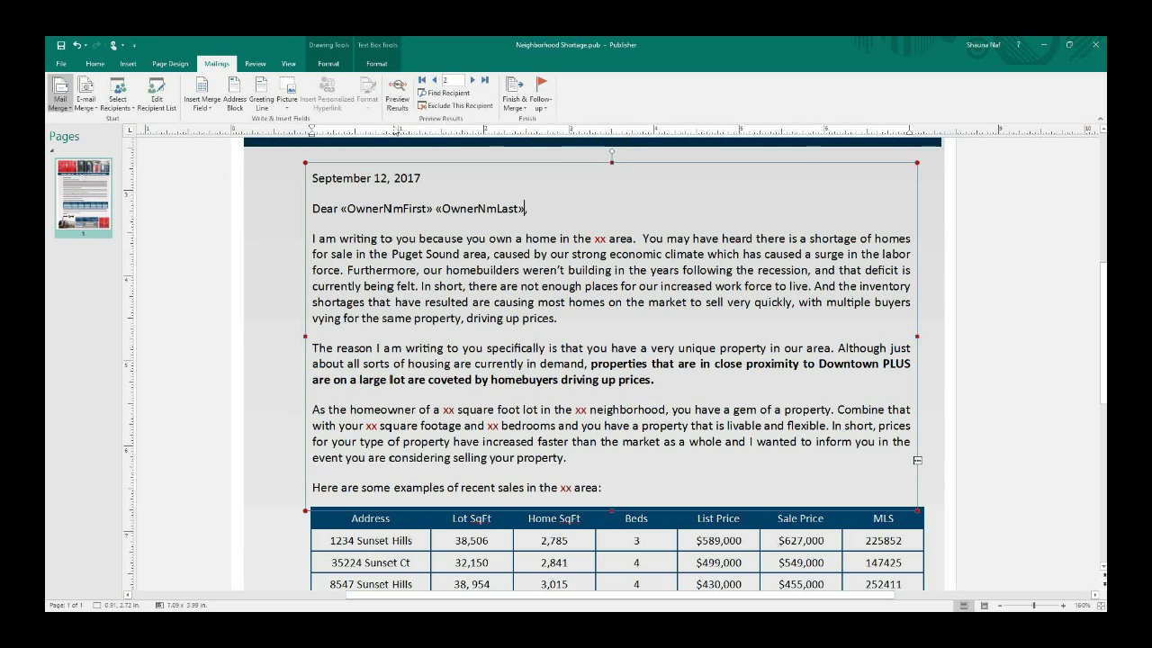
Preview the merged greeting for recipients 2 through 7 and return to the merge field view.
click(395, 107)
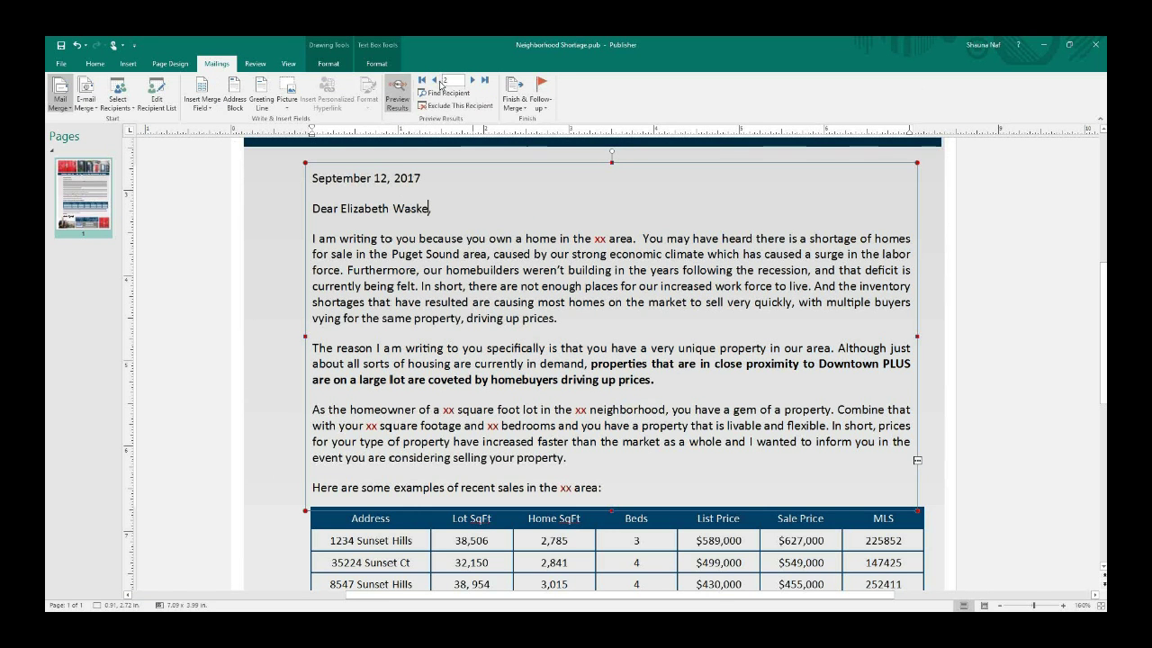
click(473, 80)
click(473, 80)
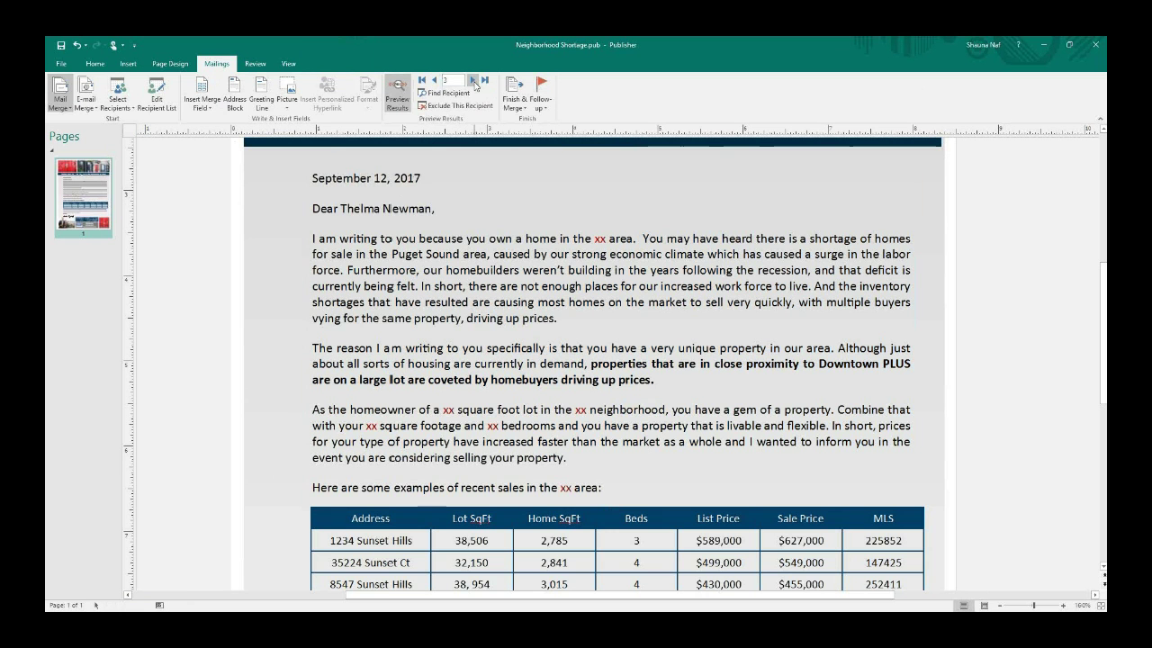
click(472, 80)
click(473, 80)
click(472, 80)
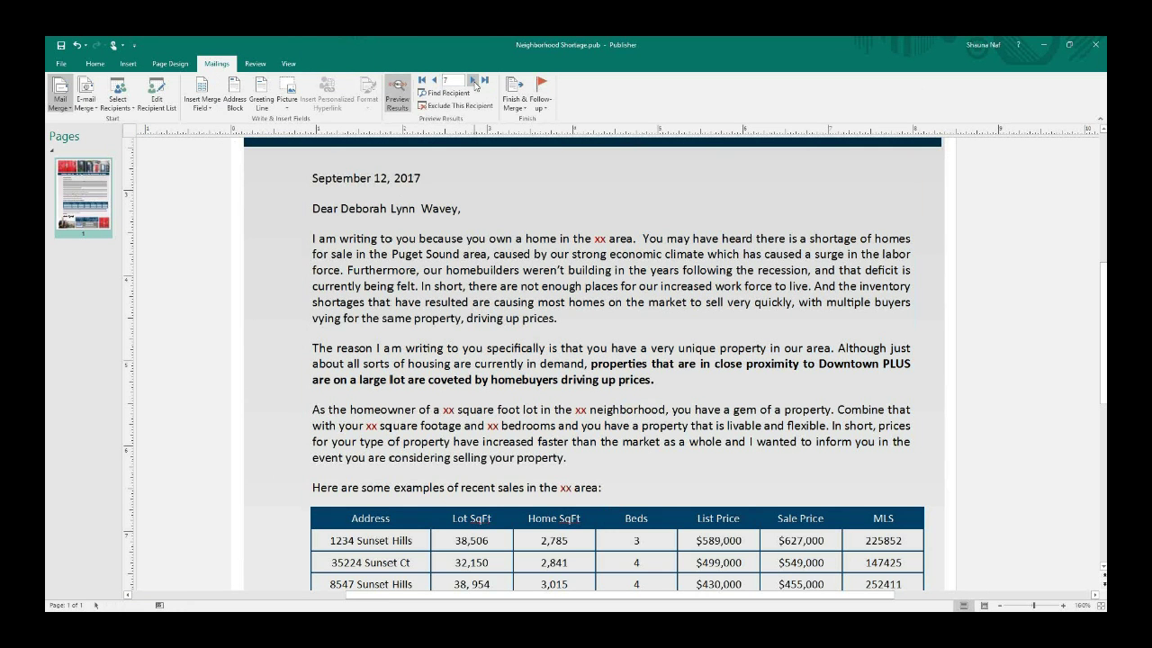
click(396, 94)
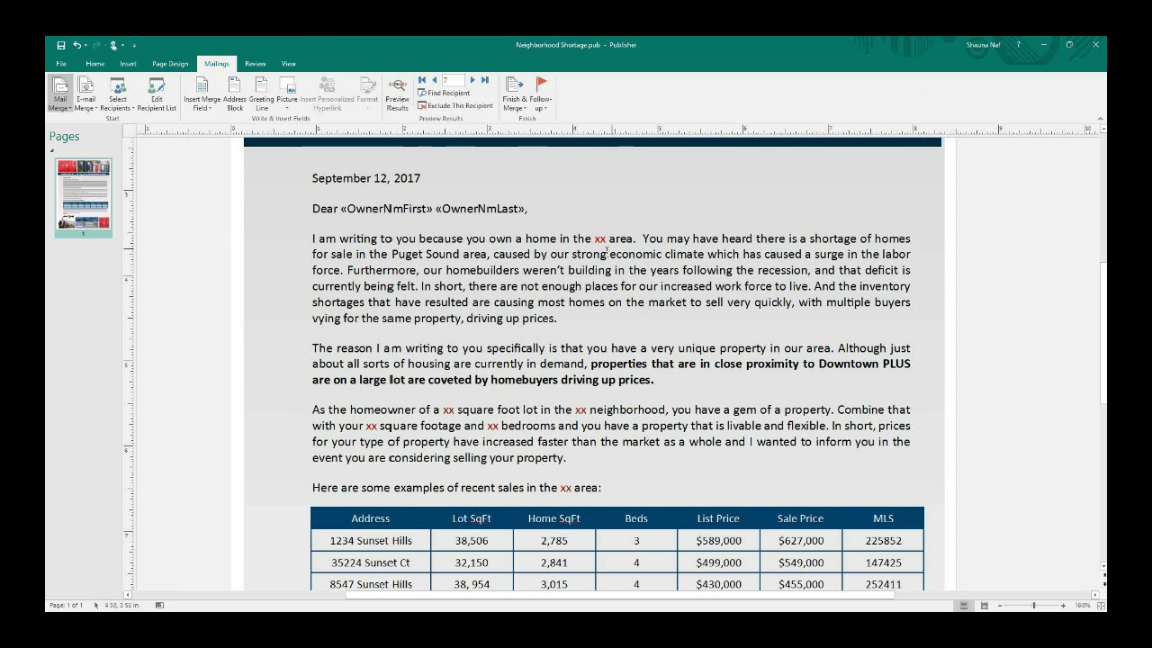
Replace the xx placeholder before "area" in the letter's first paragraph with the Neighborhood merge field.
click(606, 239)
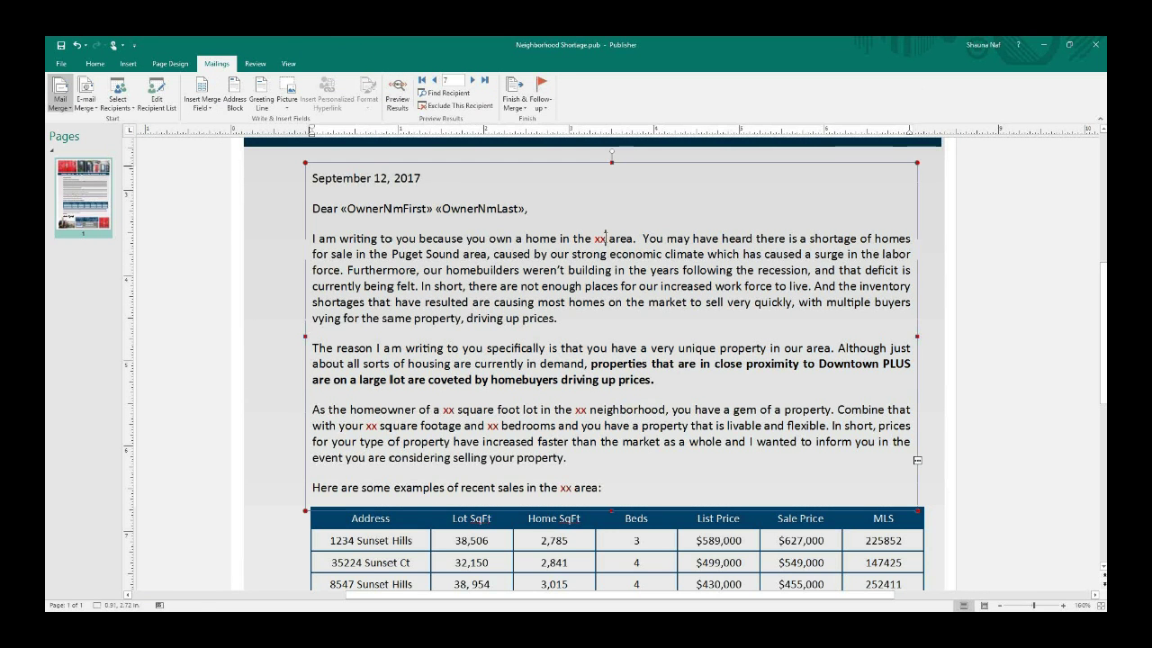
drag(605, 238, 595, 240)
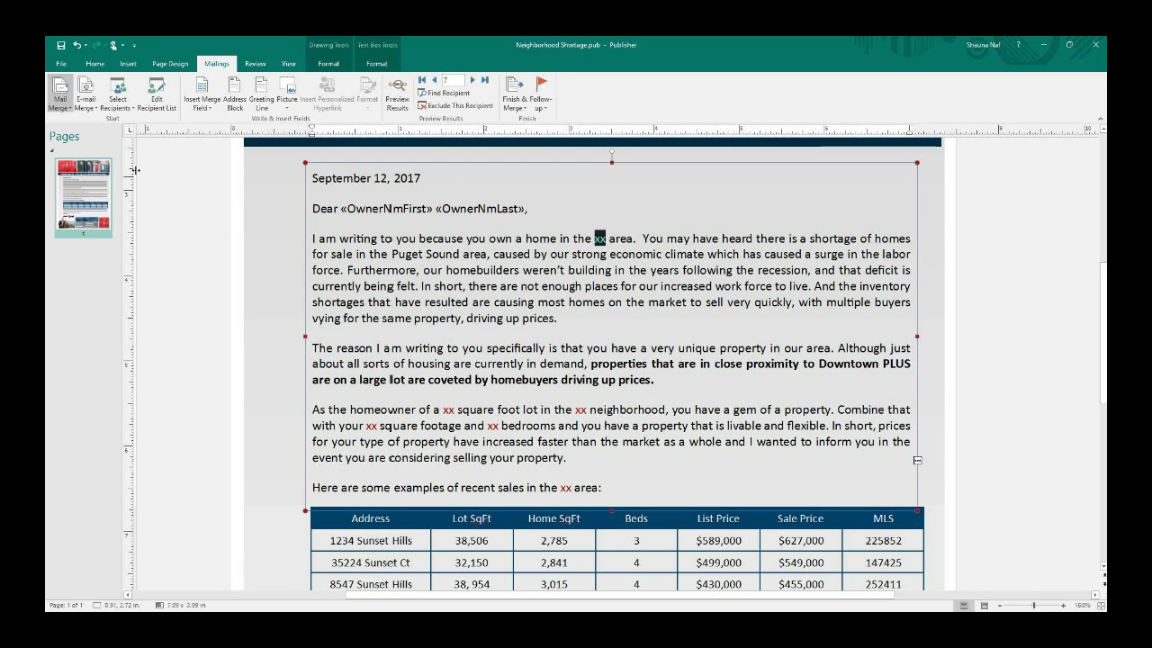
click(198, 108)
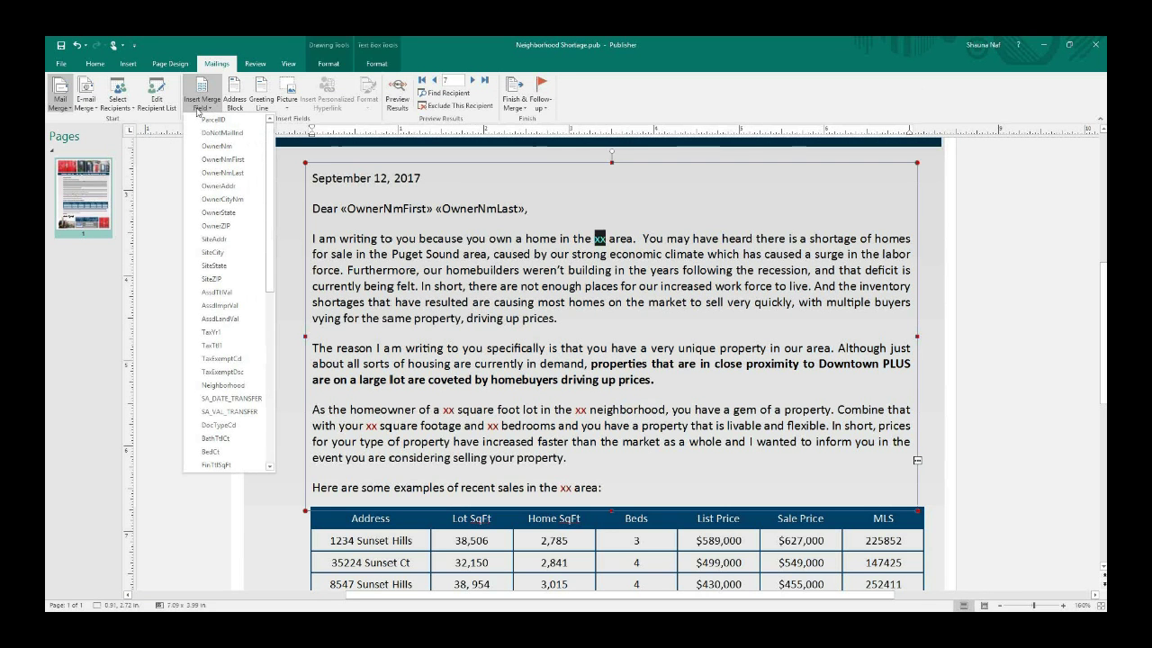
click(230, 386)
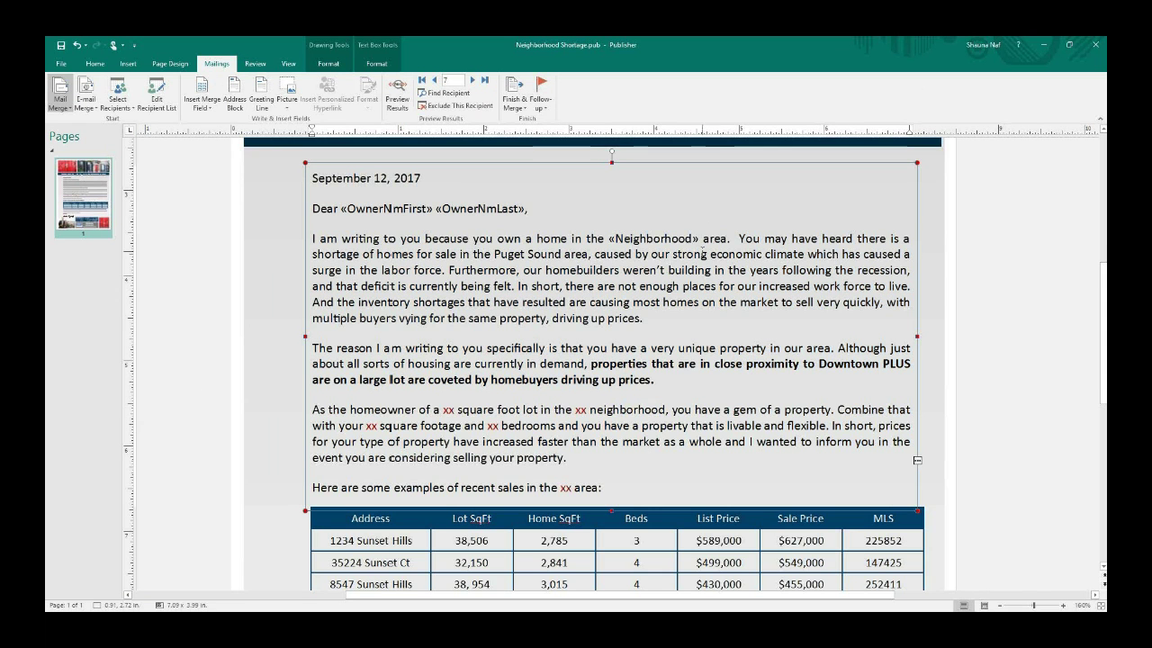
In the "As the homeowner" paragraph, replace the lot size placeholder with the LotSqFt merge field and the neighborhood placeholder with Neighborhood.
scroll(670, 288, down, 1)
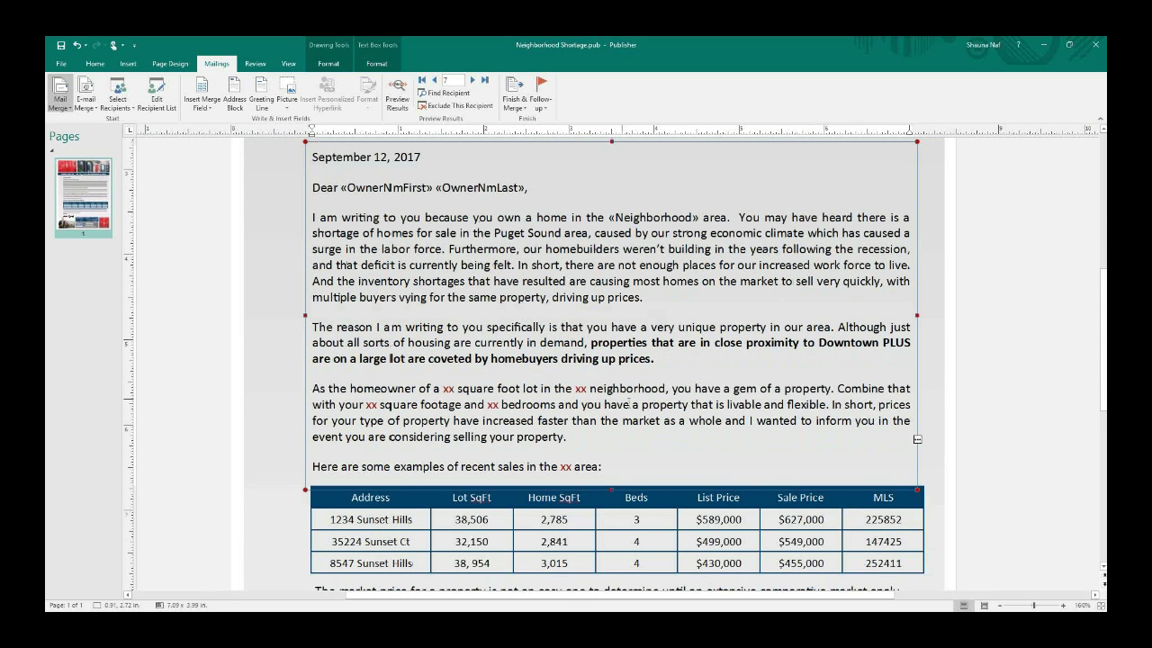
drag(456, 389, 443, 389)
click(202, 101)
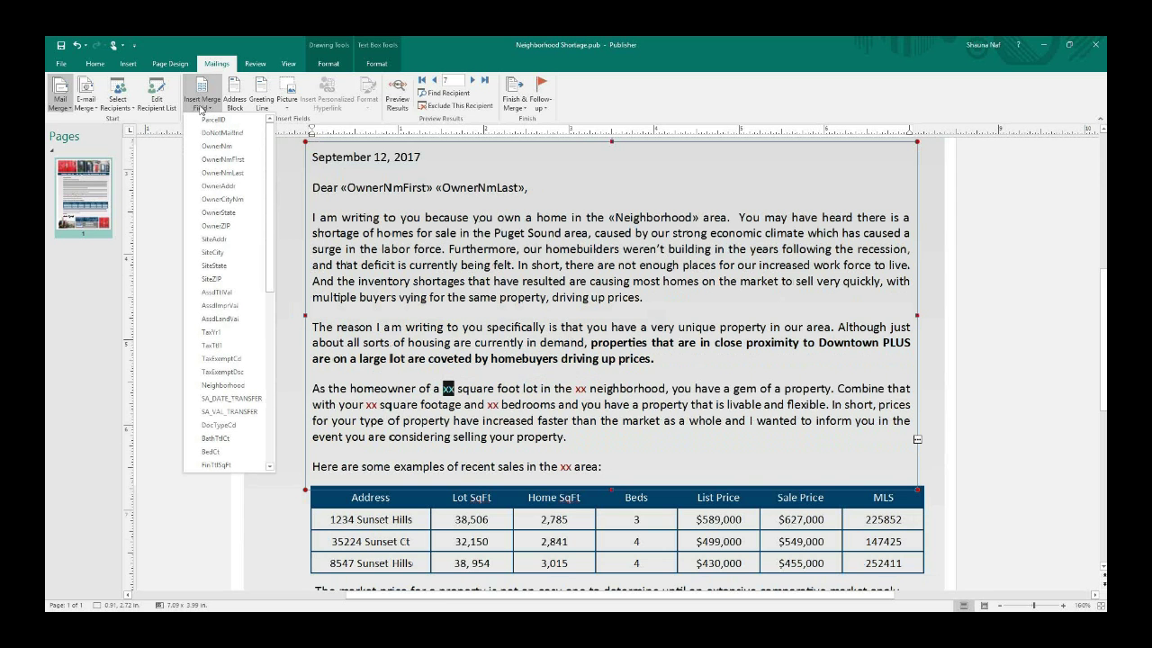
drag(267, 152, 272, 324)
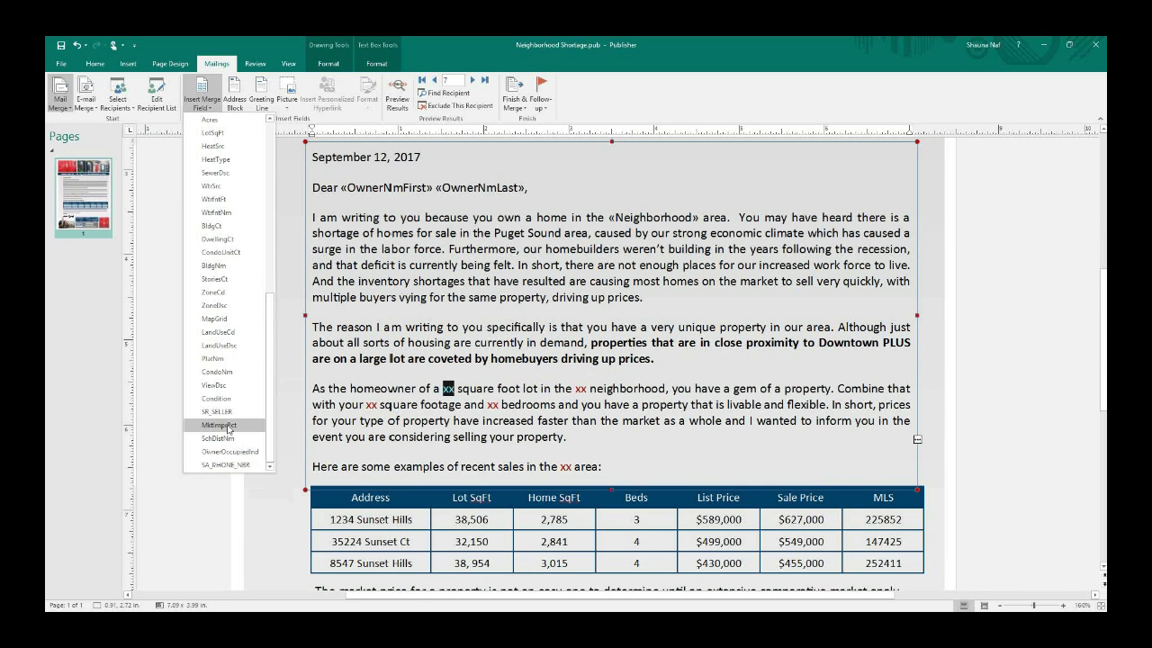
click(228, 135)
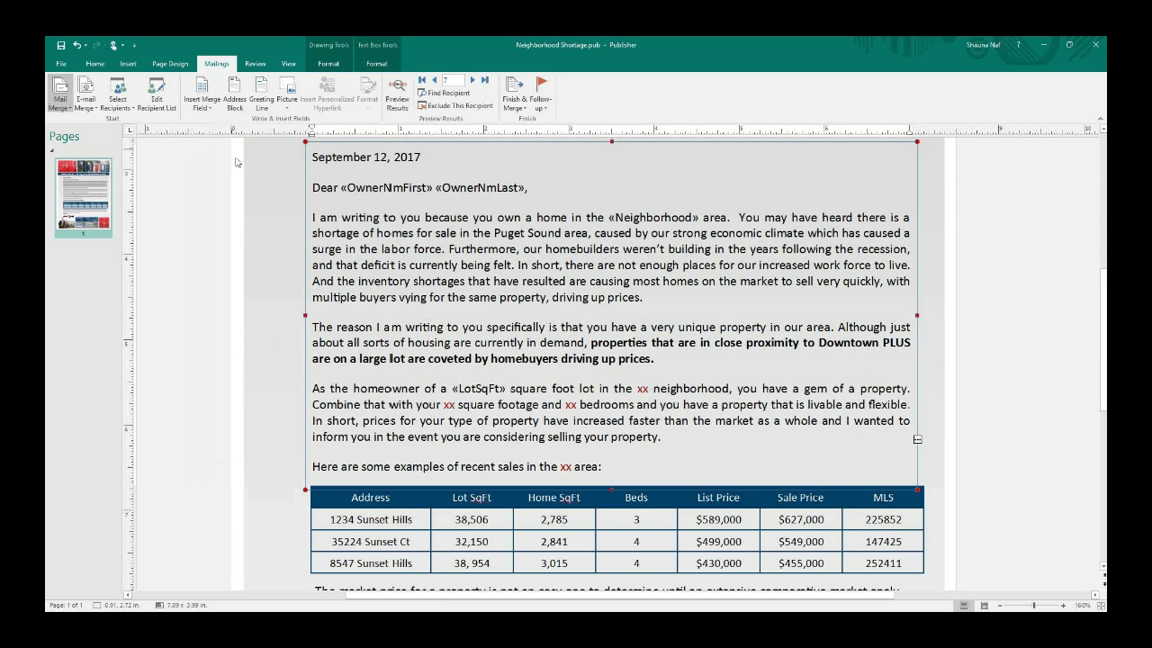
double_click(645, 388)
click(207, 108)
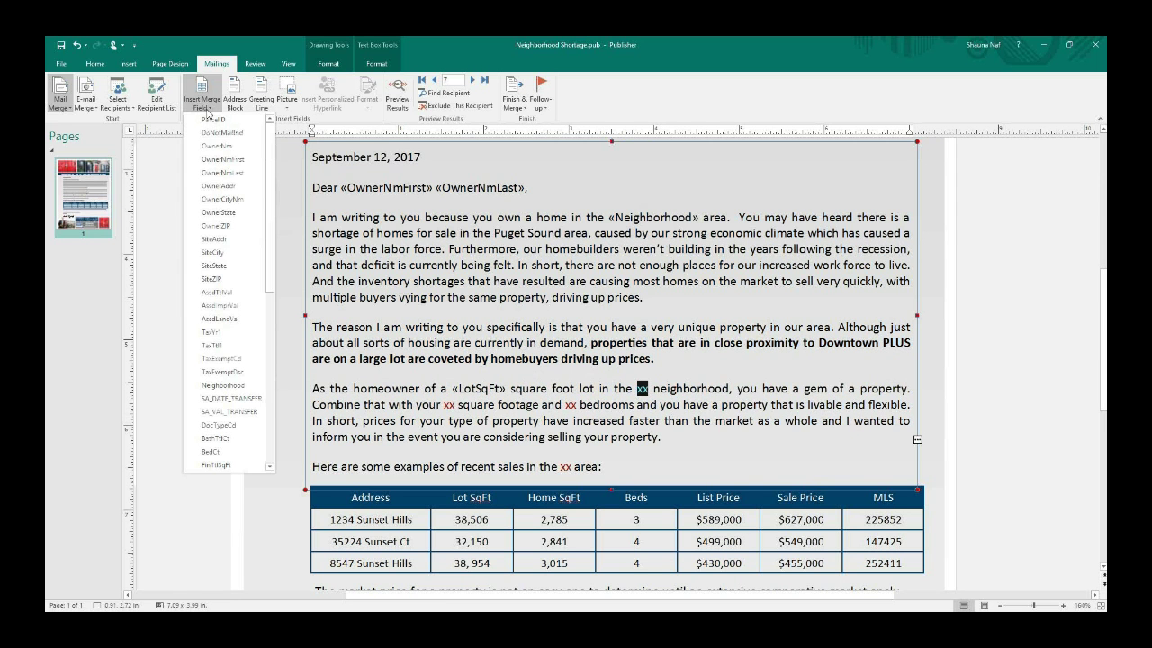
click(223, 385)
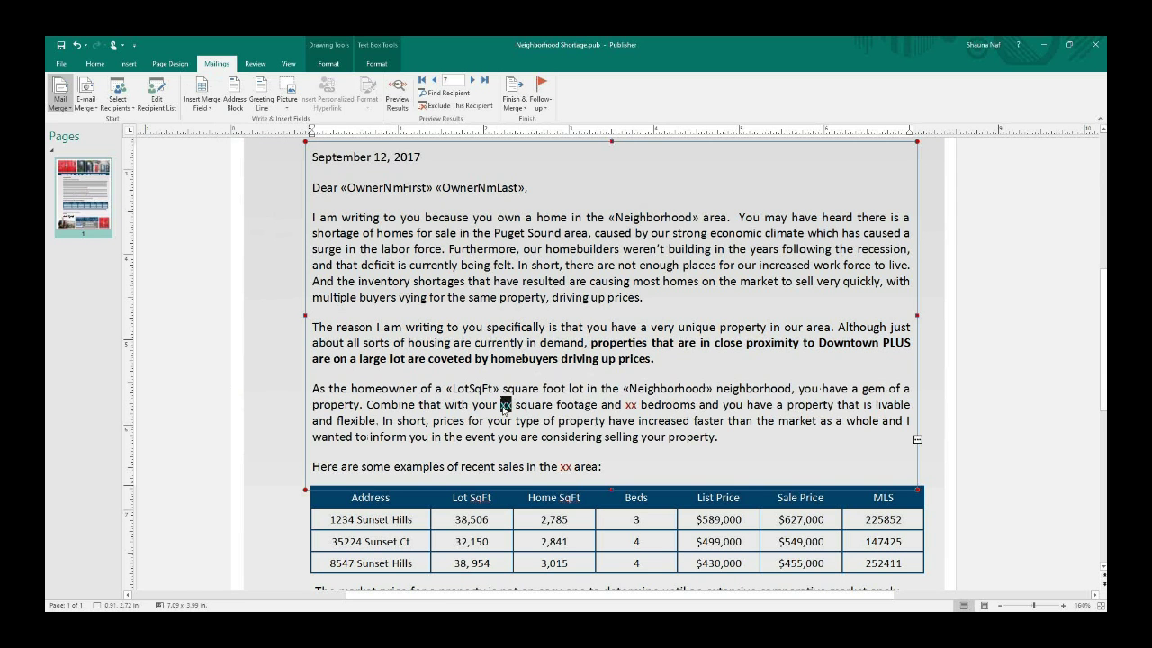
Replace the home's square footage placeholder with the FinTtlSqFt merge field and the bedrooms placeholder with BedCt.
double_click(504, 405)
click(205, 107)
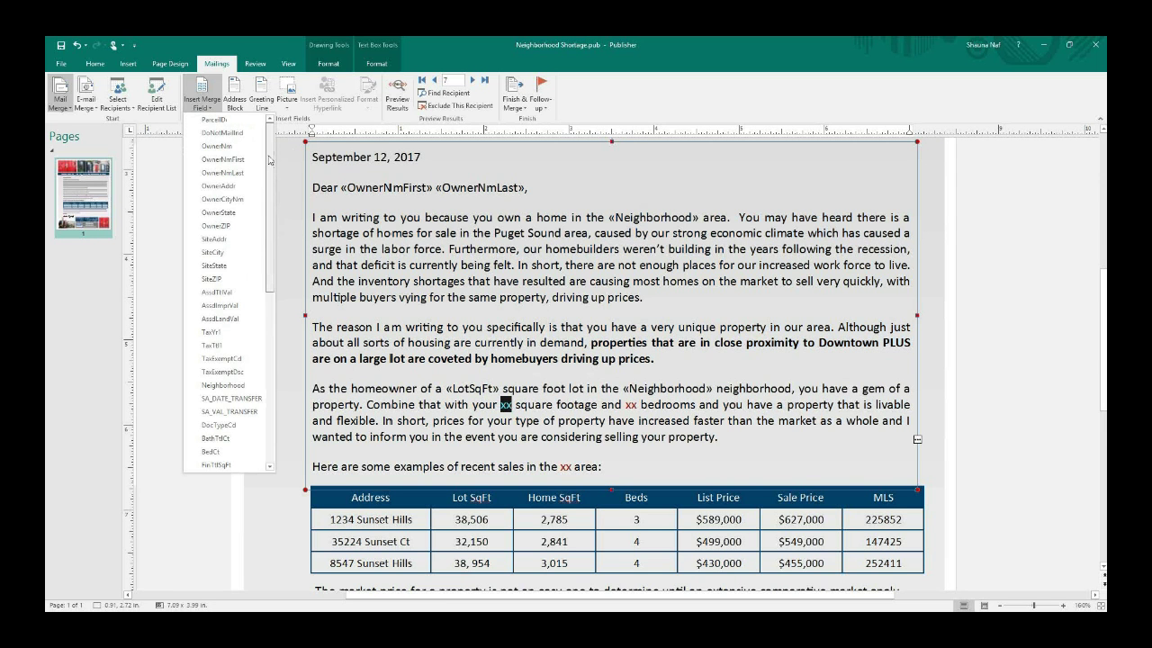
scroll(275, 238, down, 4)
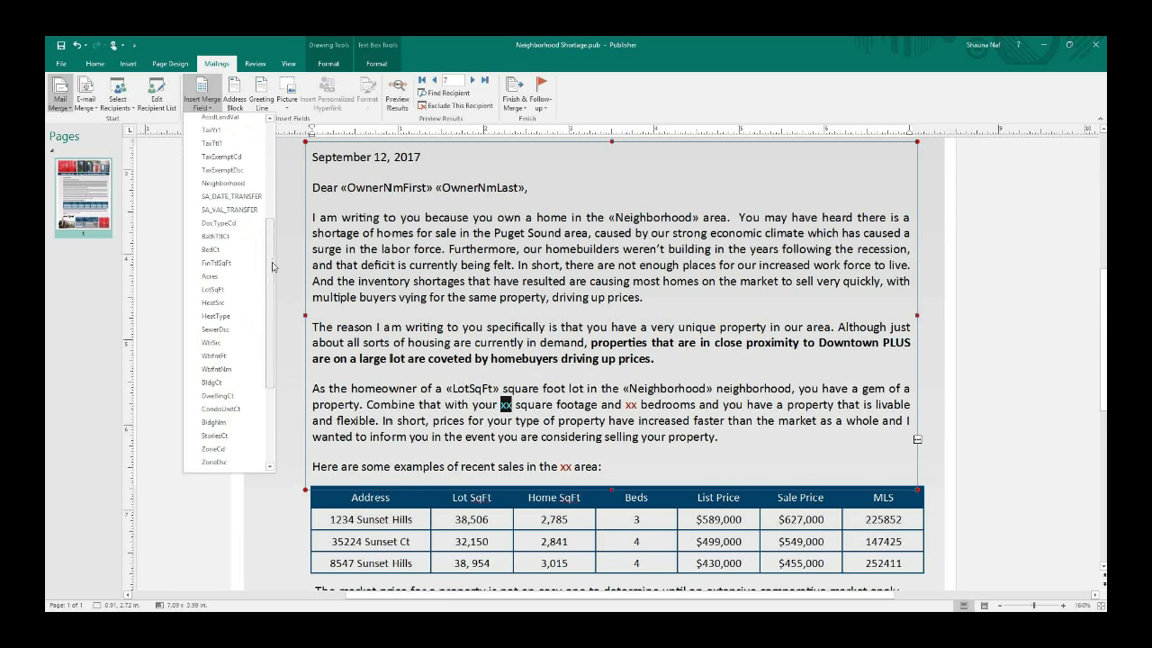
click(218, 273)
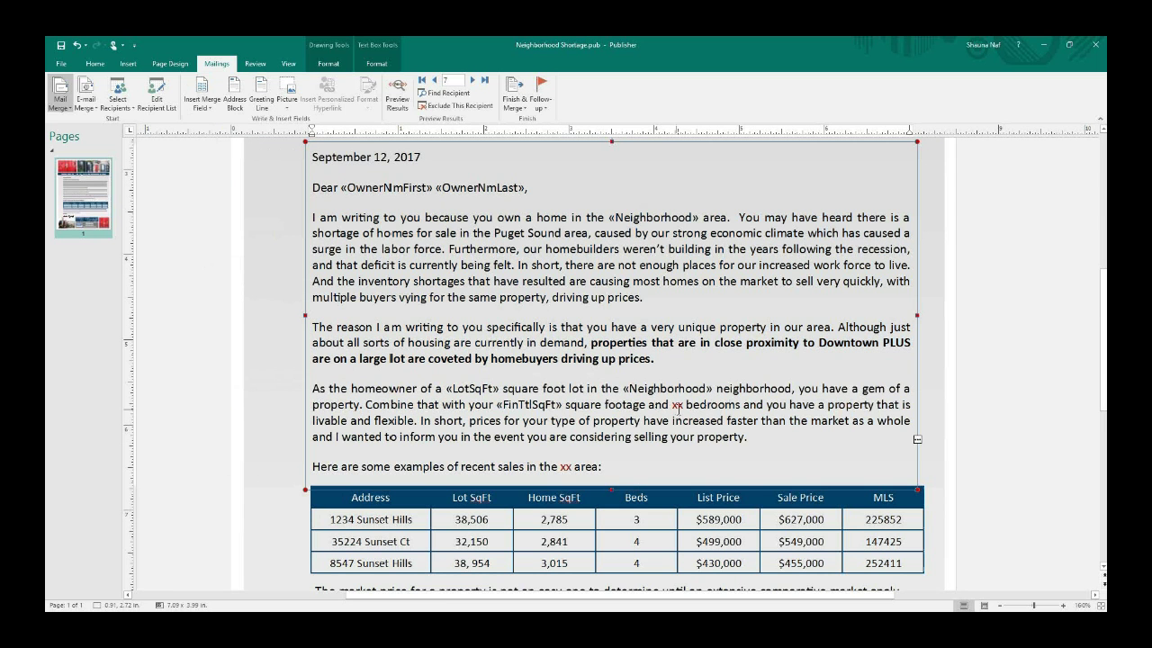
double_click(677, 405)
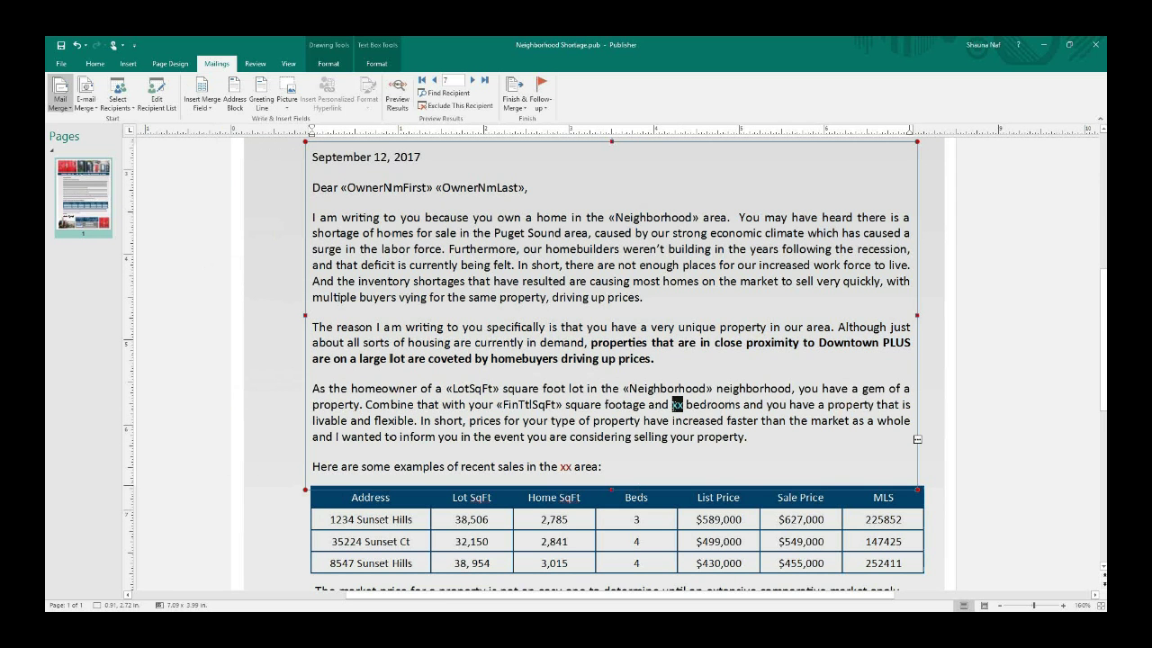
click(201, 101)
drag(270, 171, 283, 276)
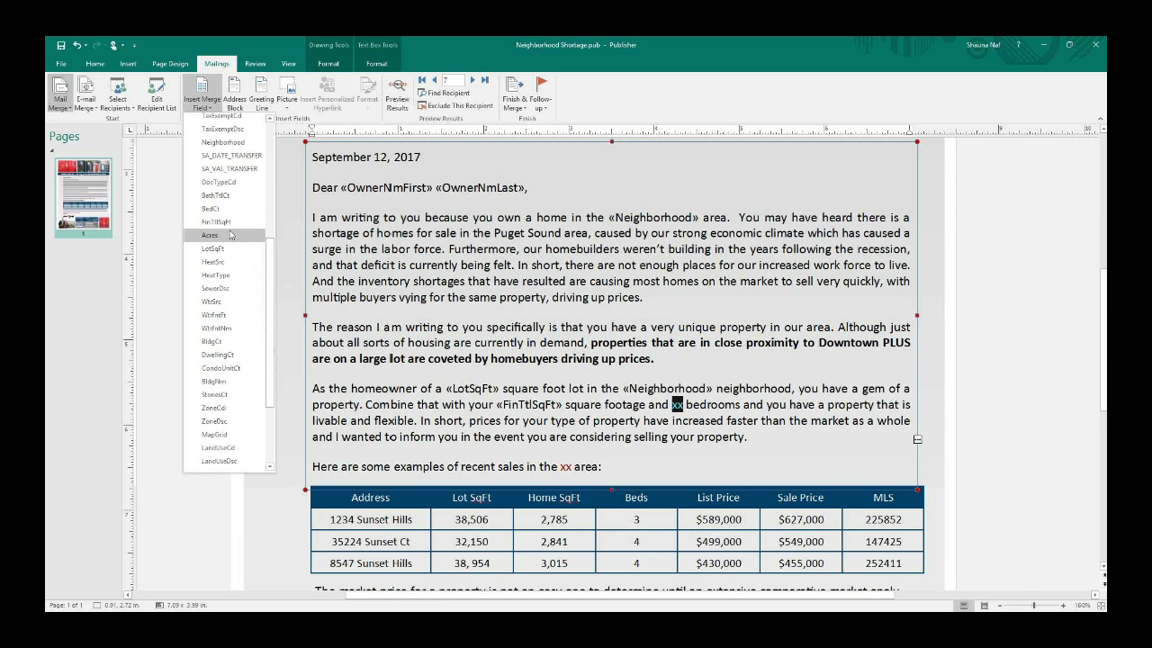
click(216, 212)
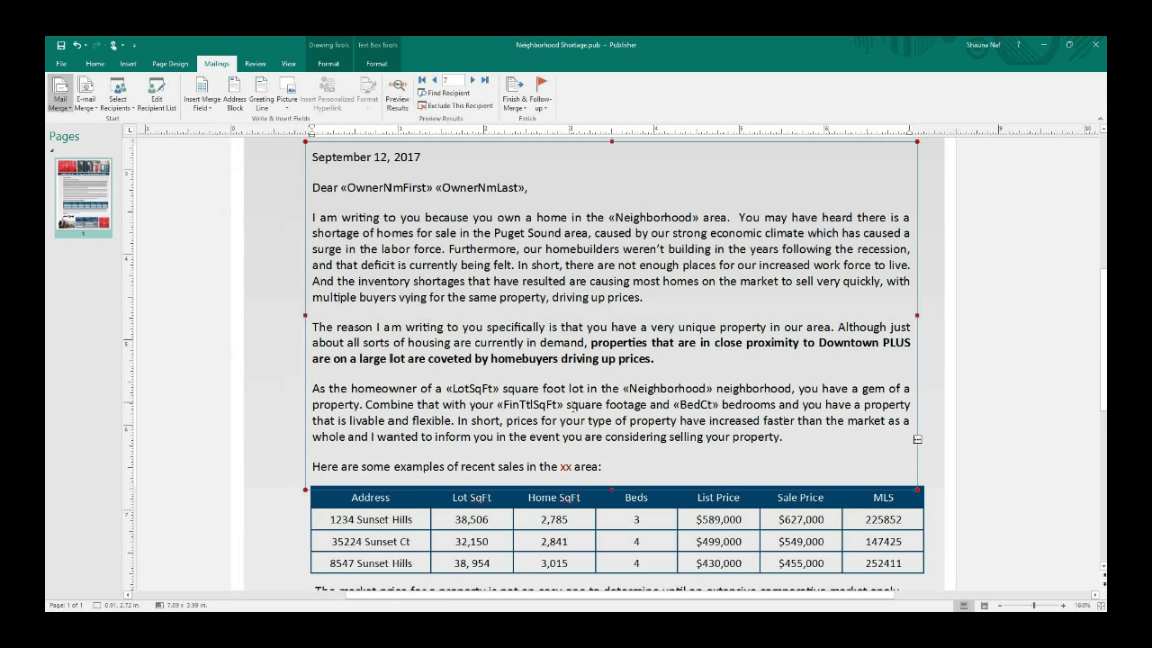
Replace the xx placeholder in the recent sales line above the table with the Neighborhood merge field and check the rest of the letter.
double_click(566, 467)
click(206, 106)
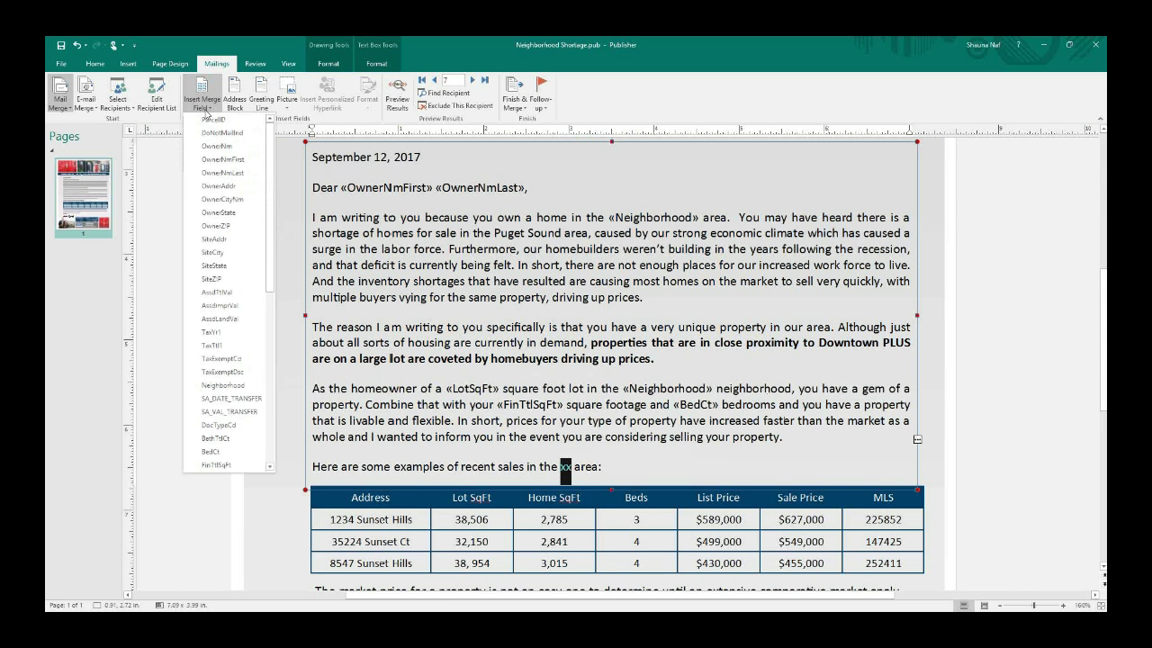
click(238, 385)
scroll(577, 355, down, 2)
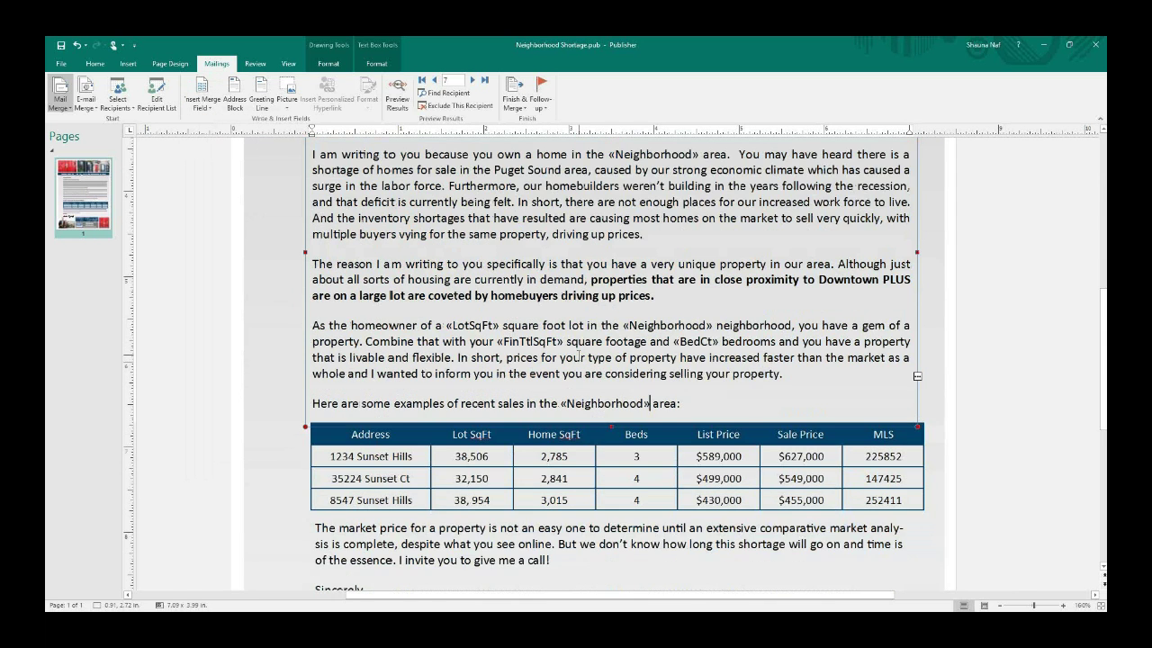
scroll(576, 356, up, 2)
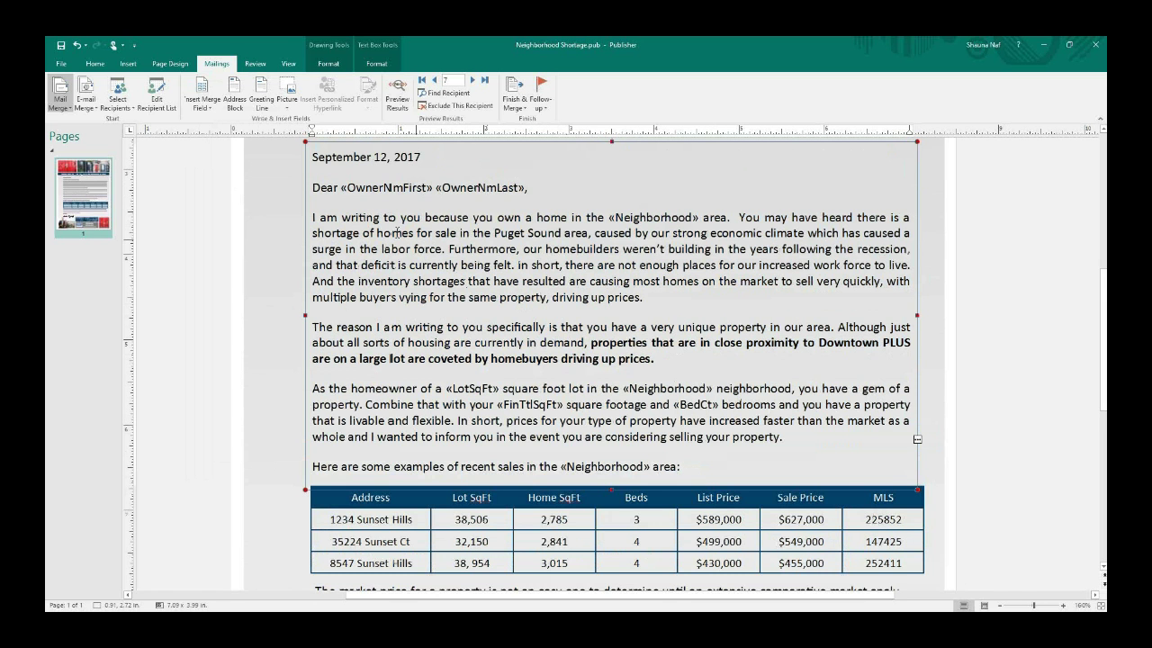
Preview the merged letter and step through the recipients from the first to the last, checking the filled-in names, neighborhoods and sizes.
click(396, 90)
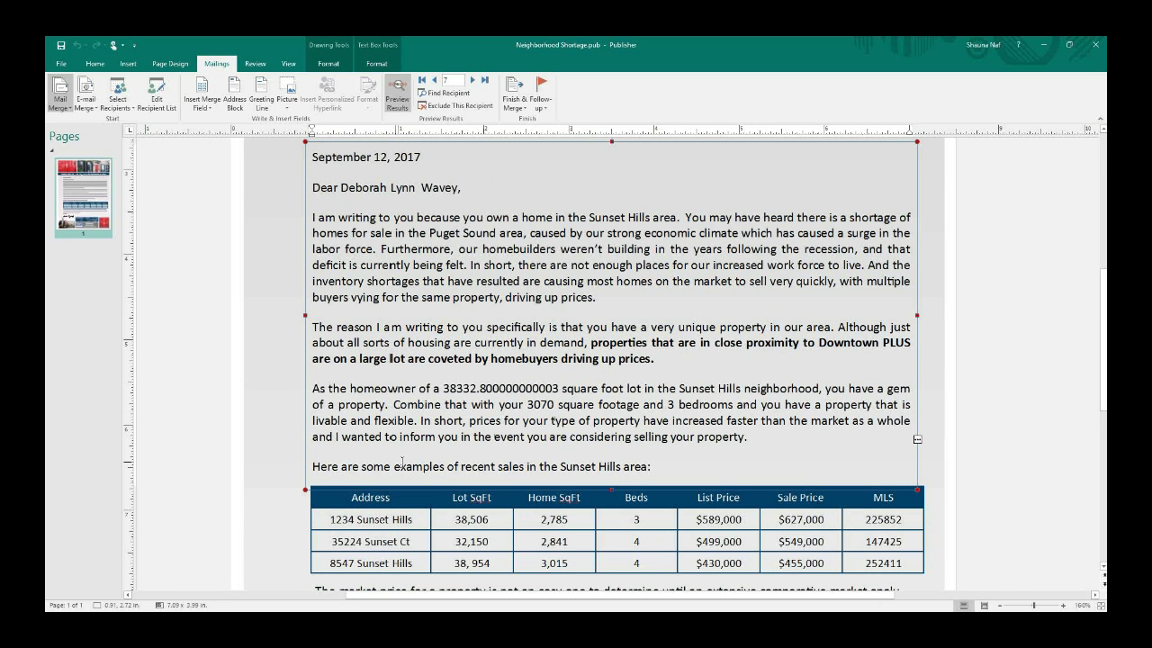
scroll(473, 461, down, 3)
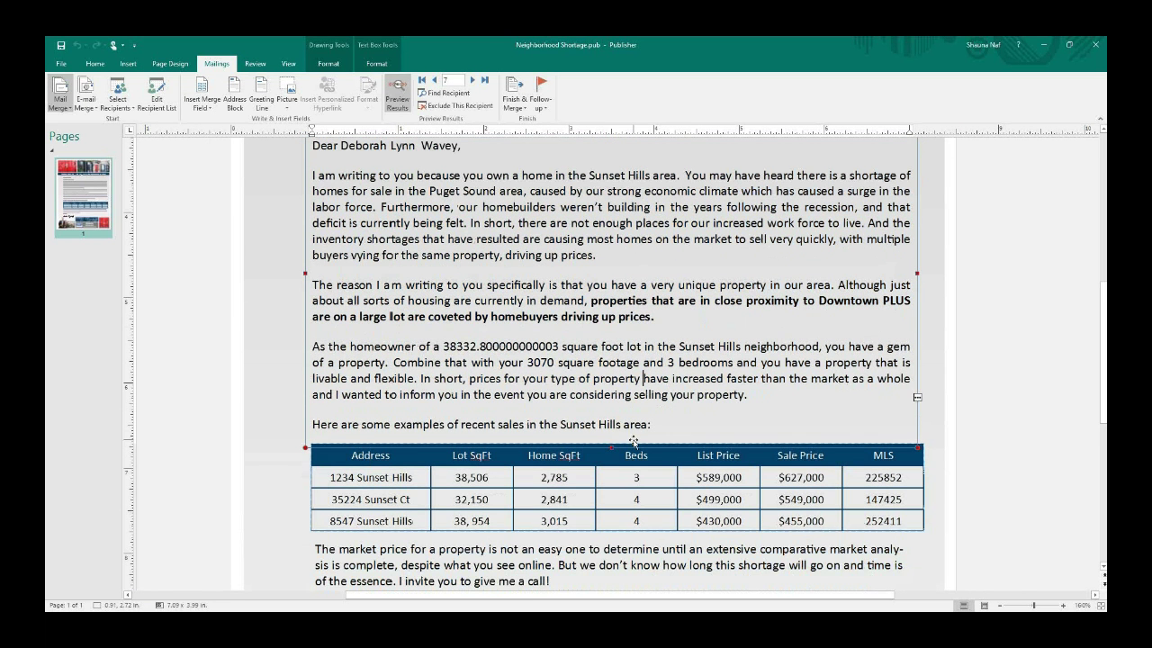
scroll(634, 441, up, 4)
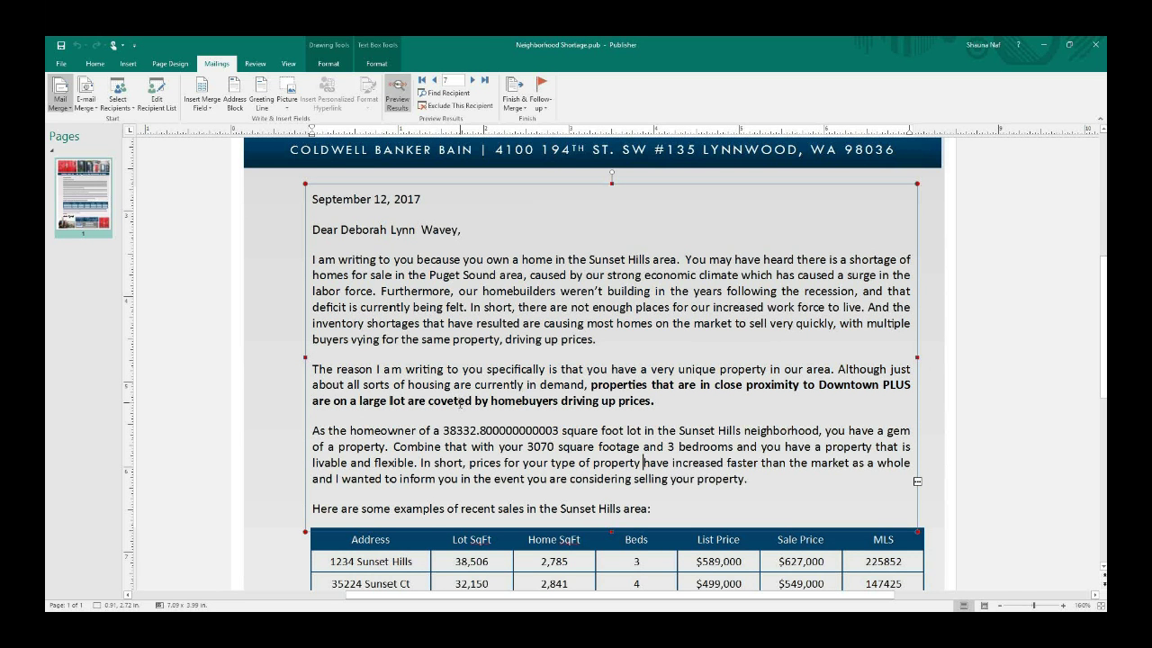
click(422, 79)
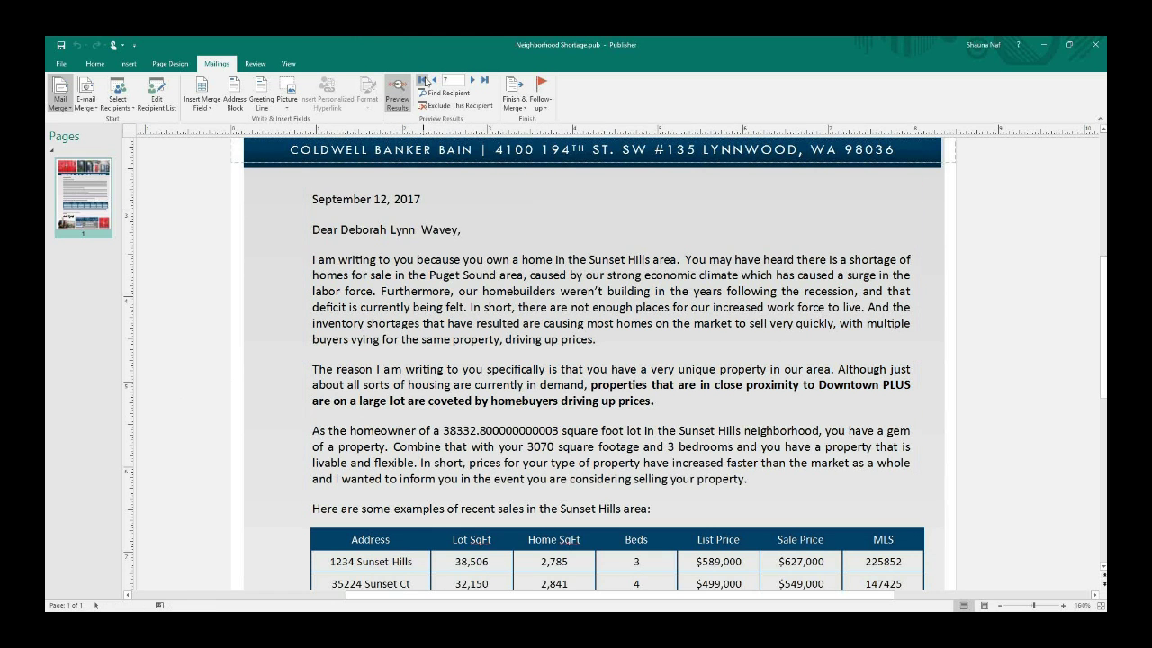
click(473, 80)
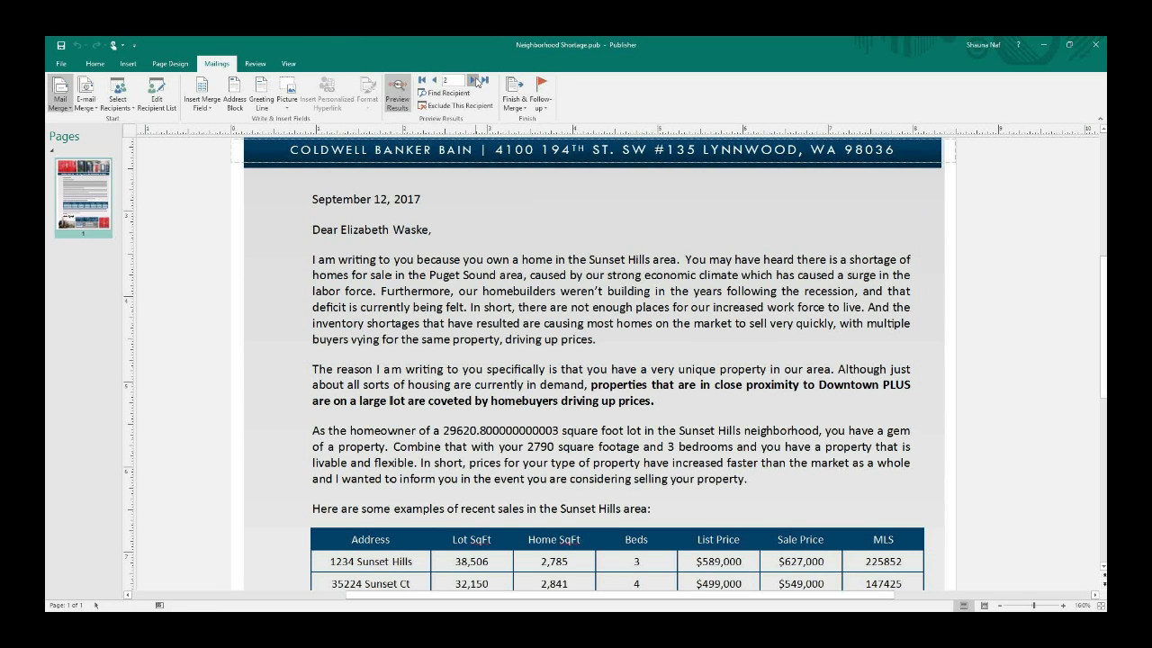
click(474, 80)
click(474, 80)
click(474, 80)
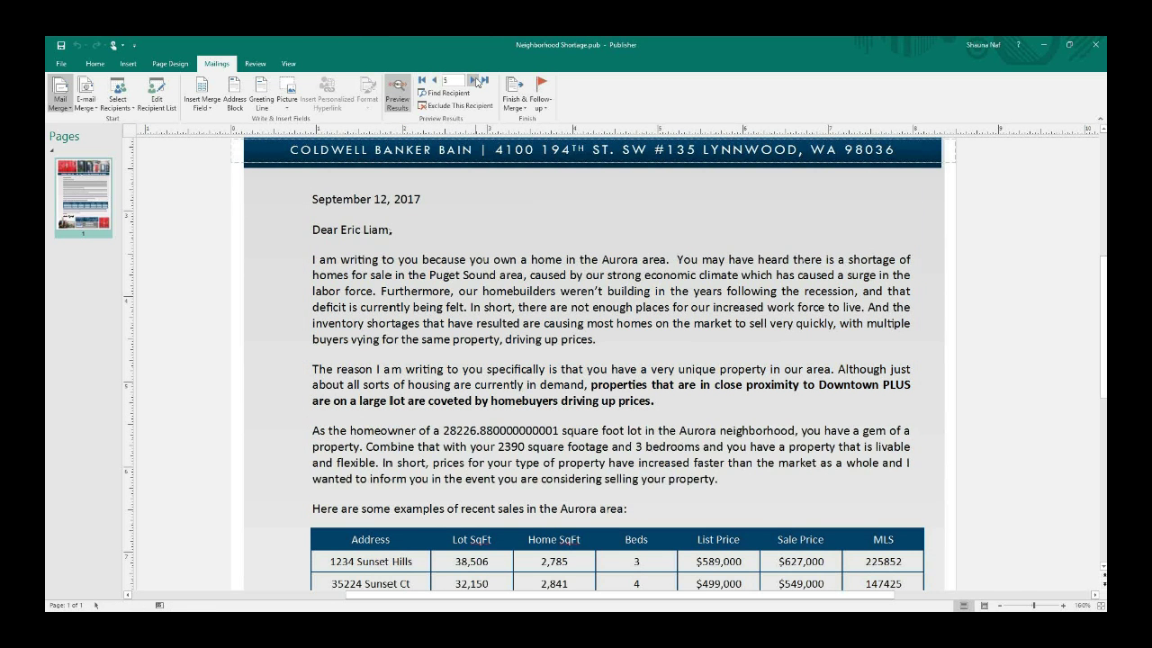
click(474, 80)
click(474, 80)
click(474, 80)
click(475, 80)
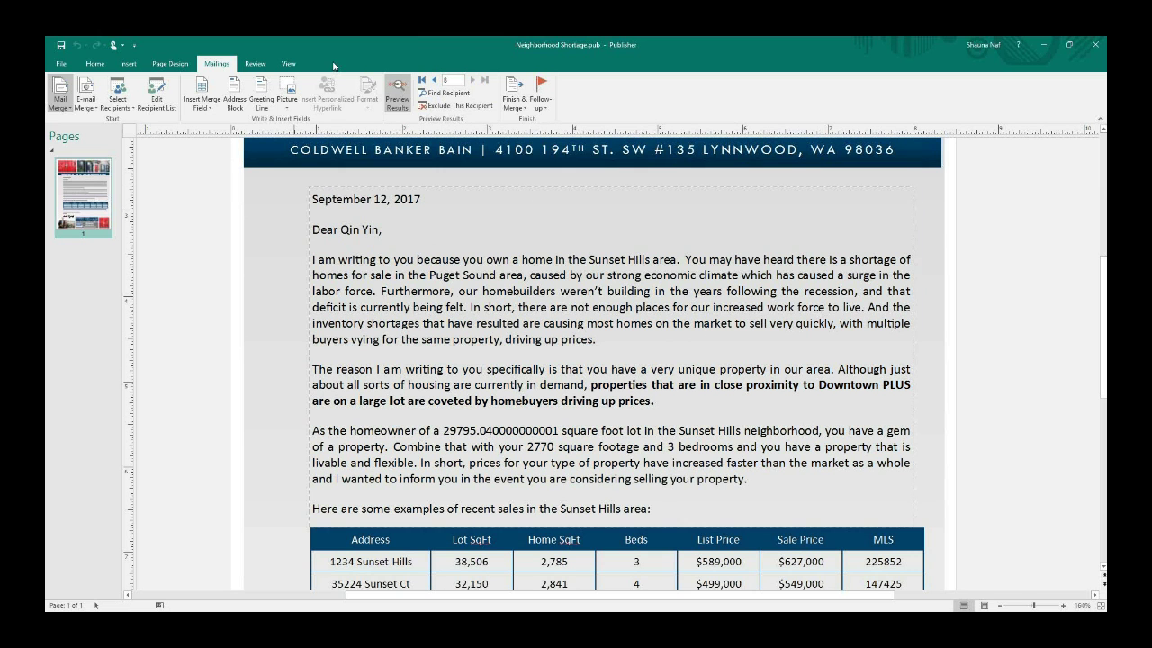
Merge the letters to the Adobe PDF printer with all records included, check a few earlier letters in the print preview, and print.
click(513, 108)
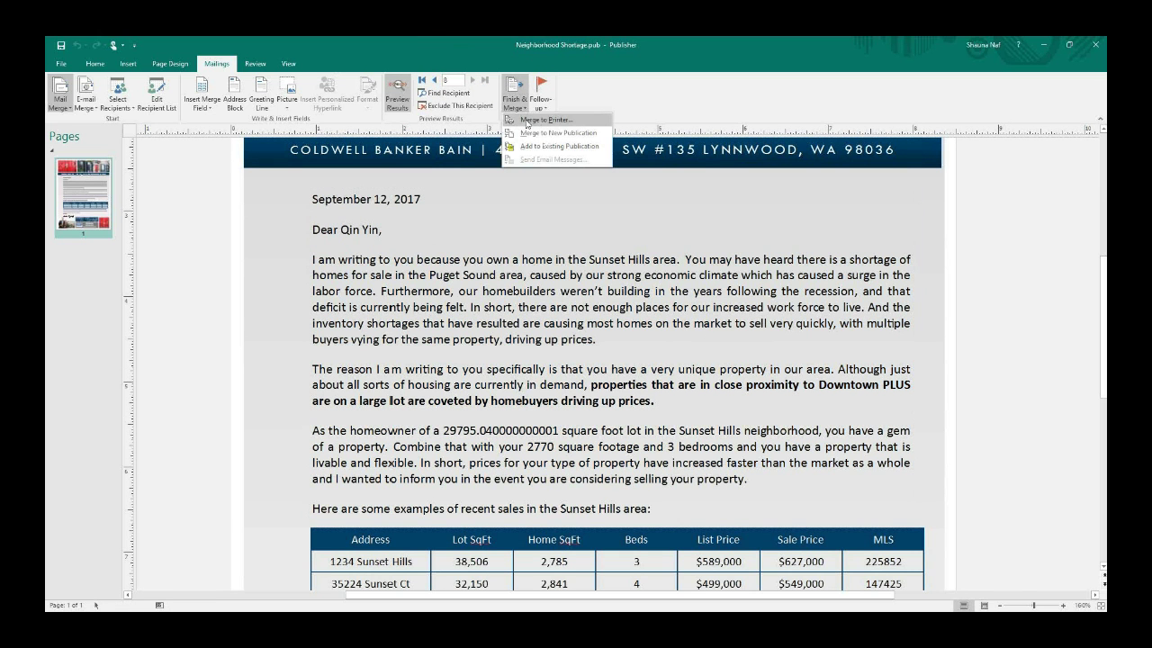
click(537, 122)
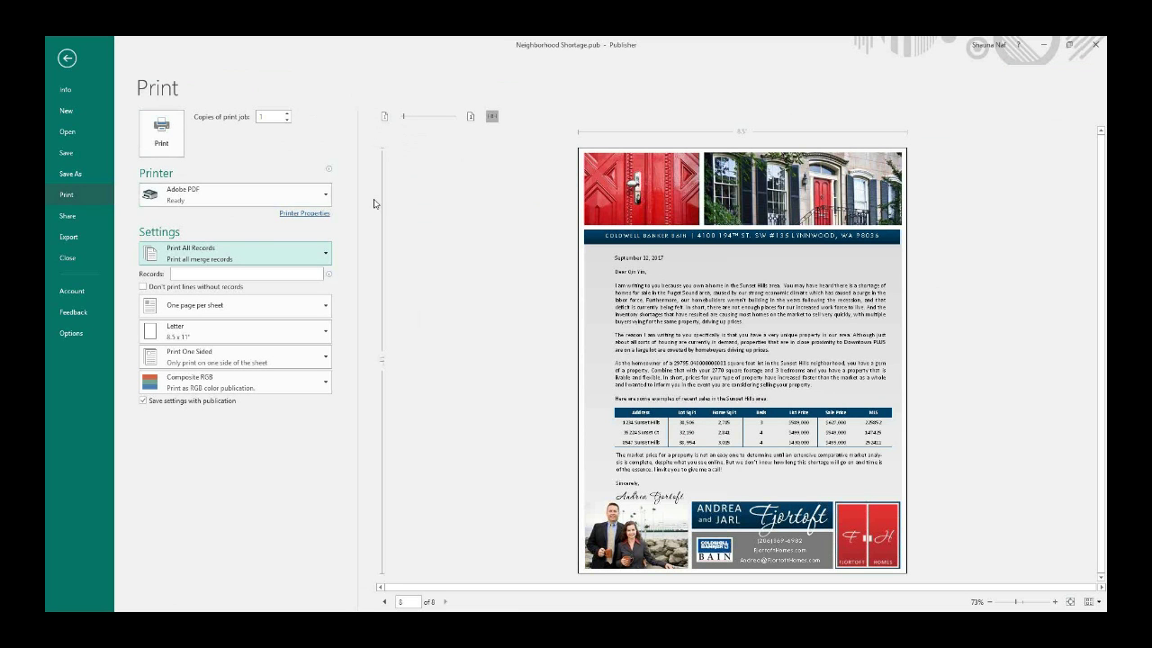
click(327, 200)
click(329, 205)
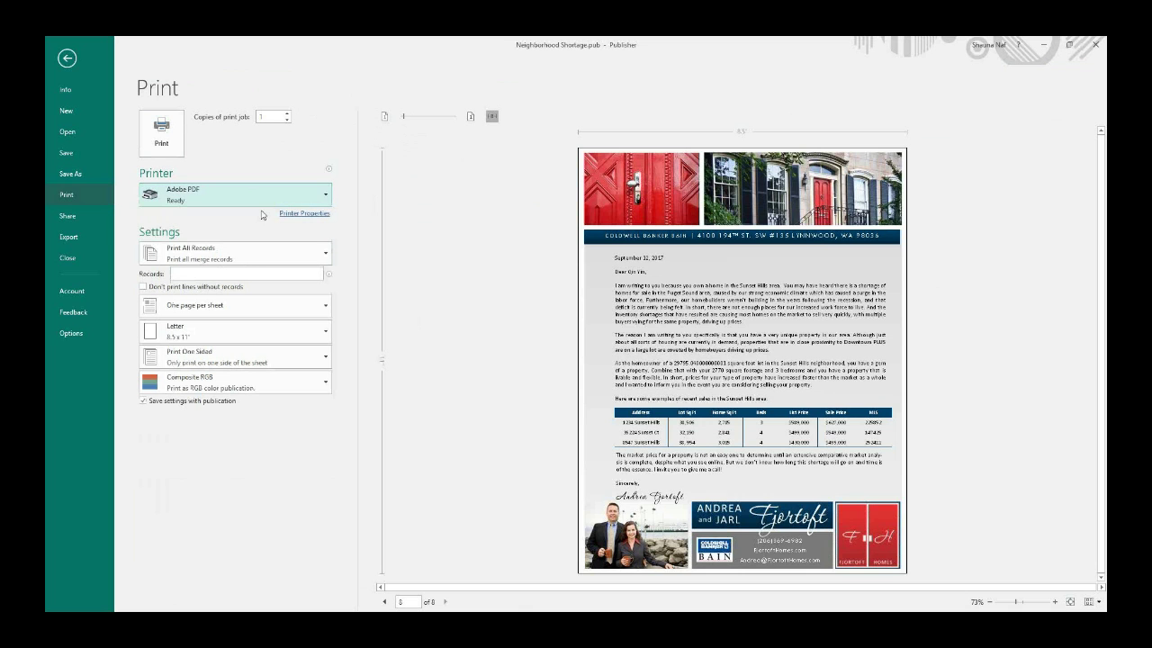
click(384, 602)
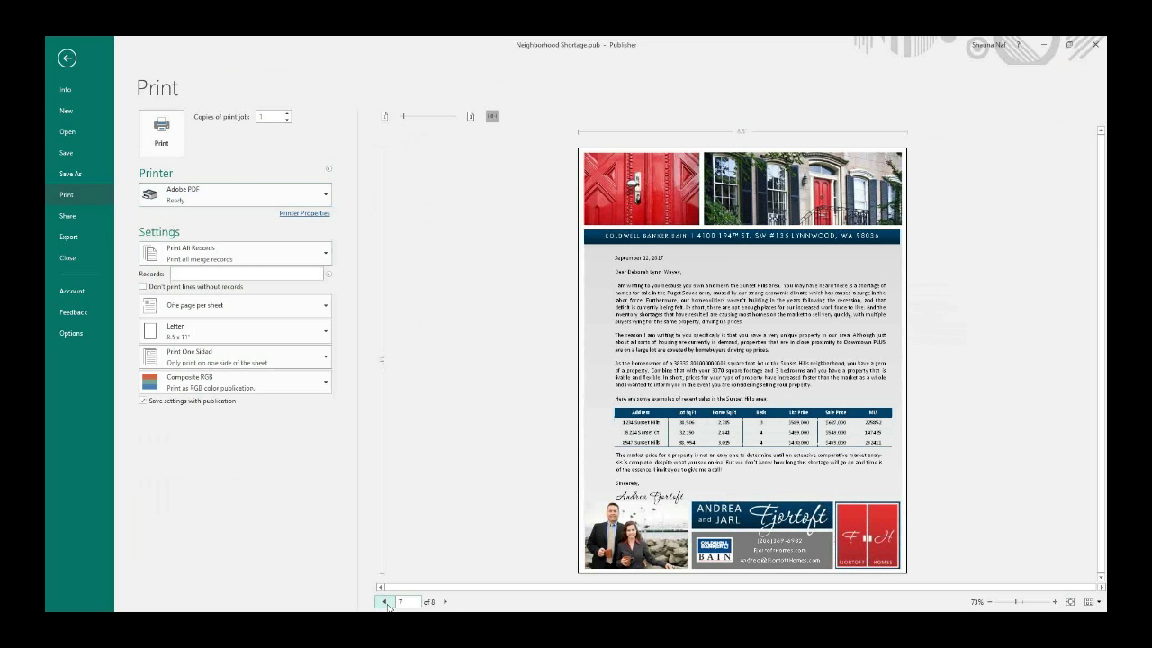
click(385, 602)
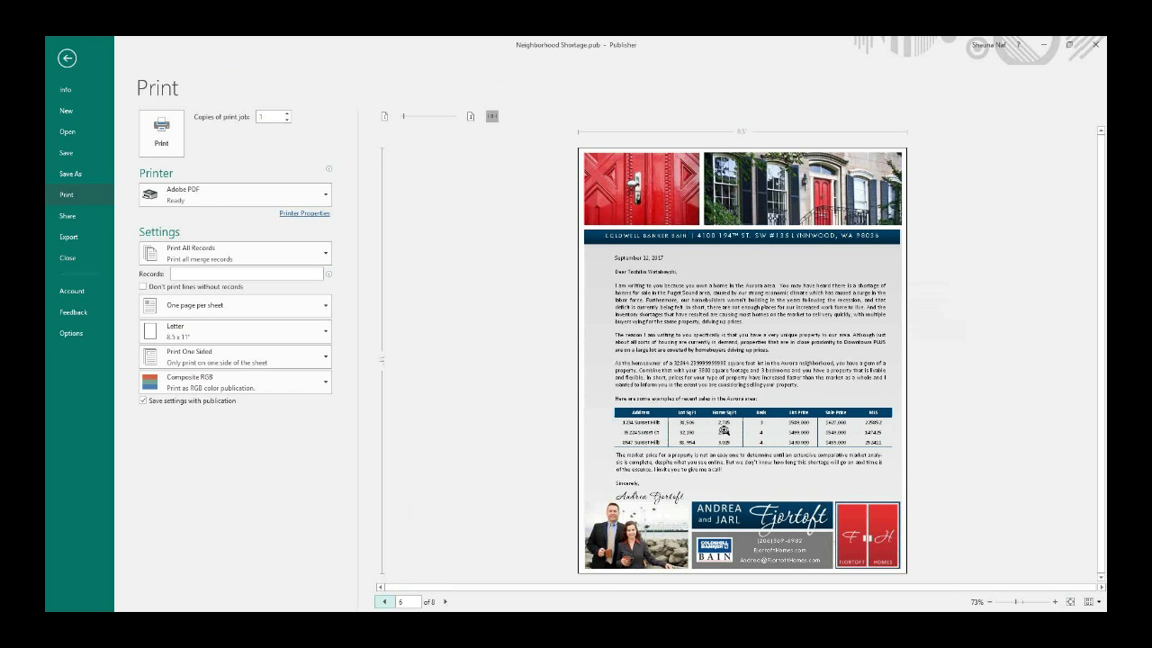
click(387, 601)
click(149, 144)
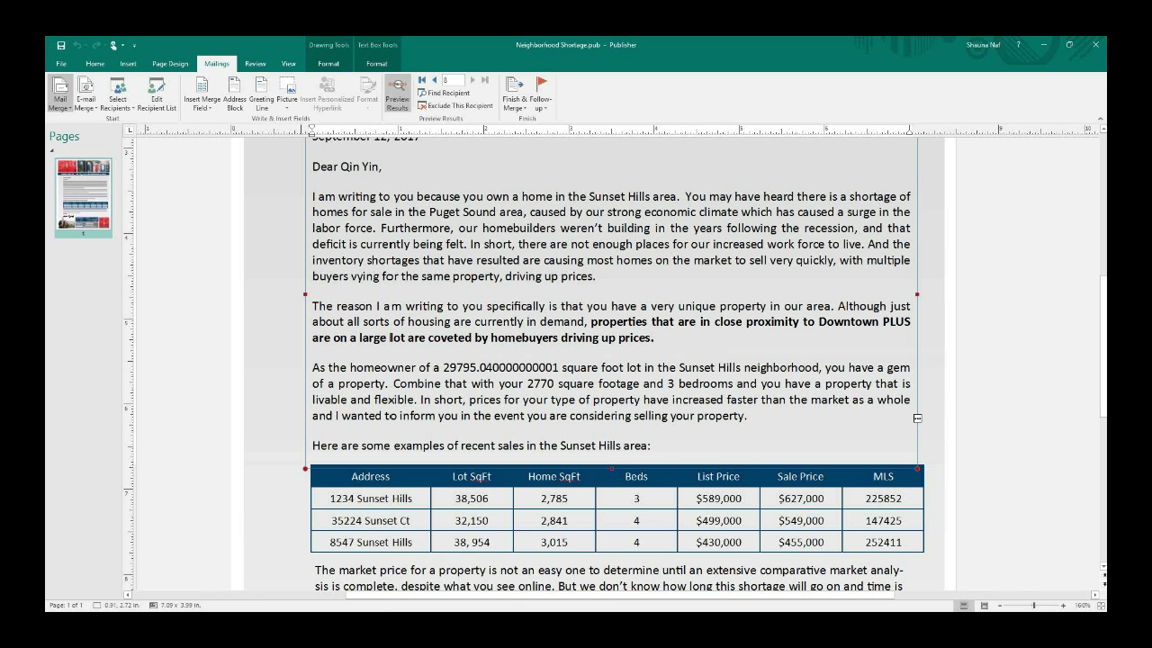
Switch to the Sunset Hills acreage workbook in Excel and enter a new owner's first name, last name and street address in row 10.
click(77, 300)
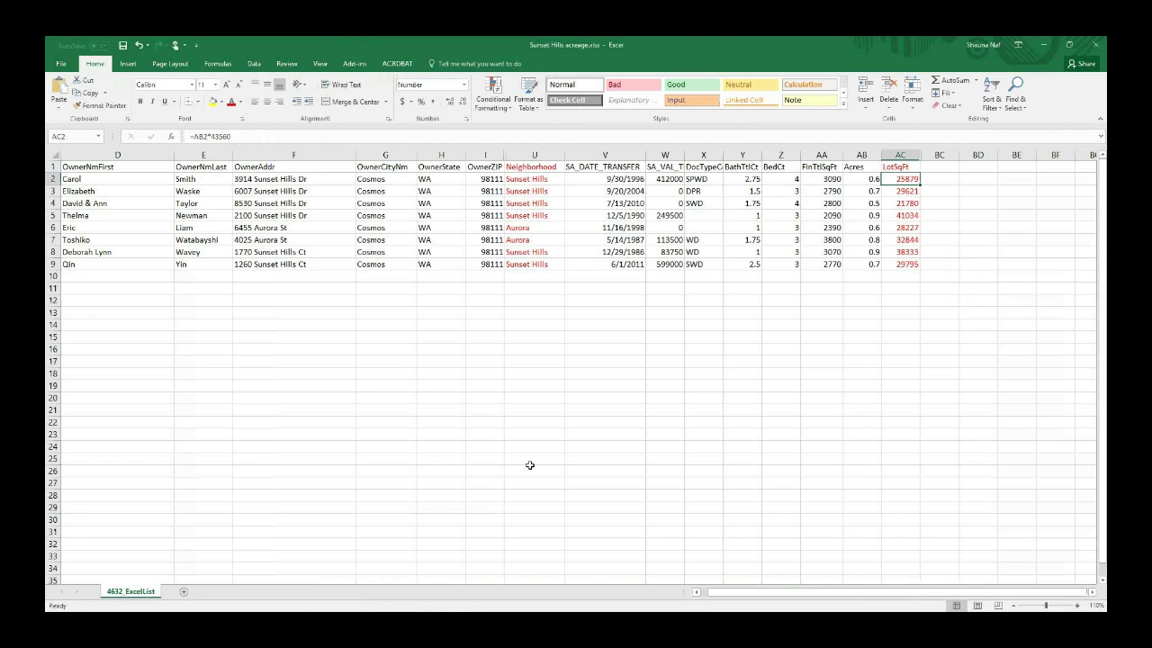
click(545, 457)
click(68, 277)
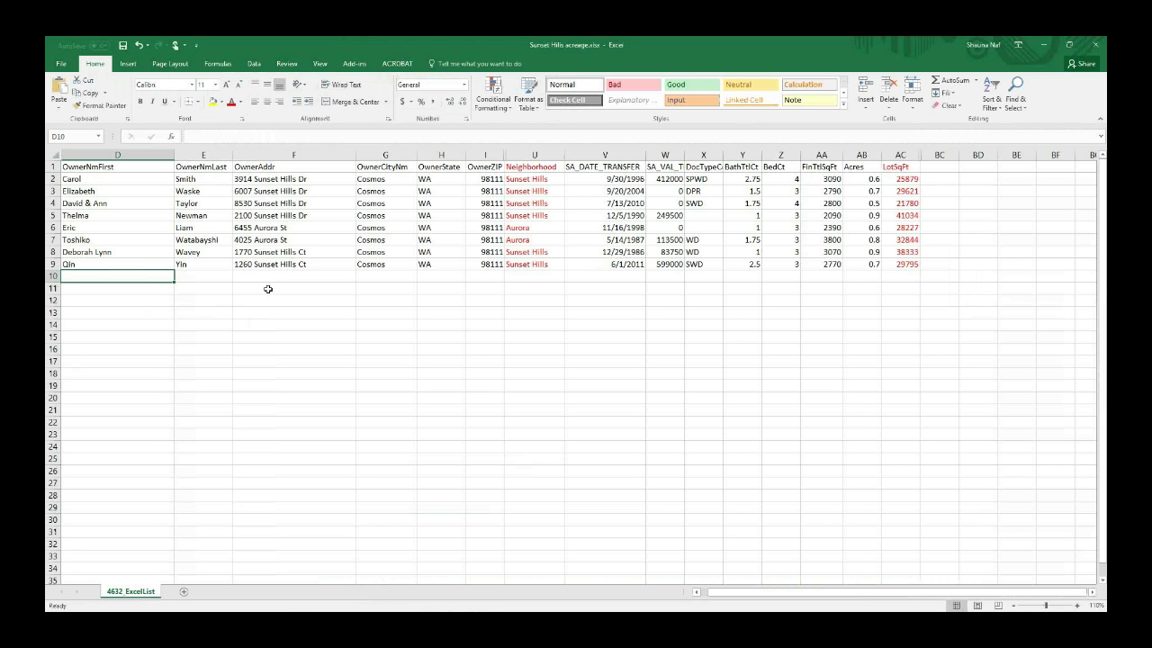
text(John)
key(Tab)
text(Smith)
key(Tab)
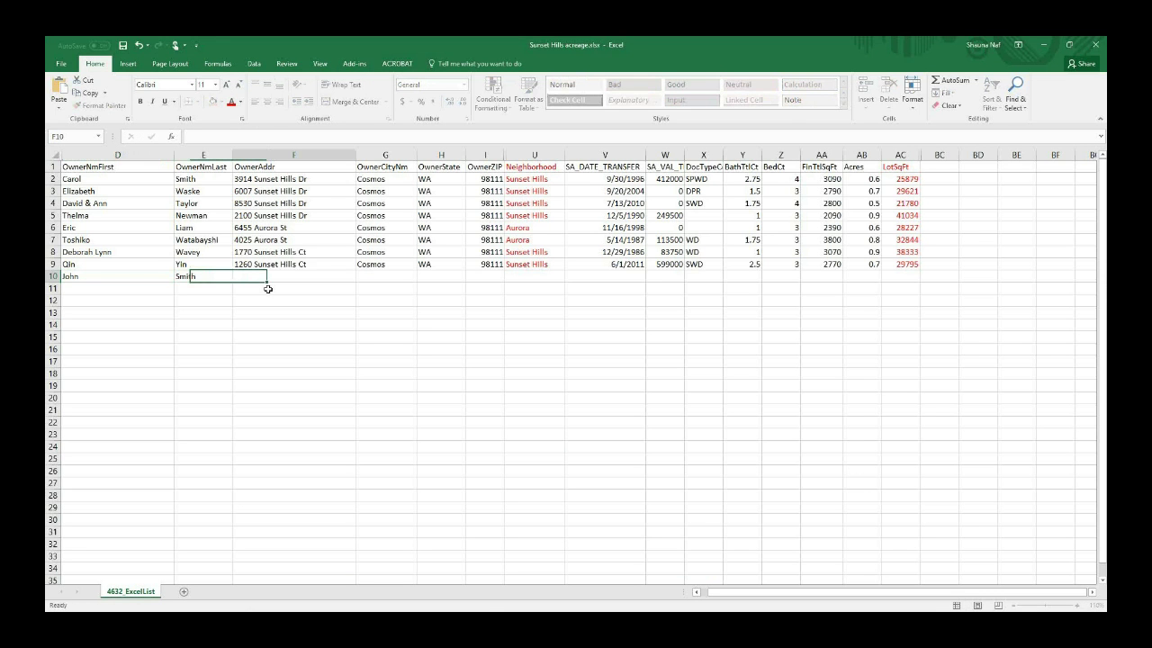
text(1155)
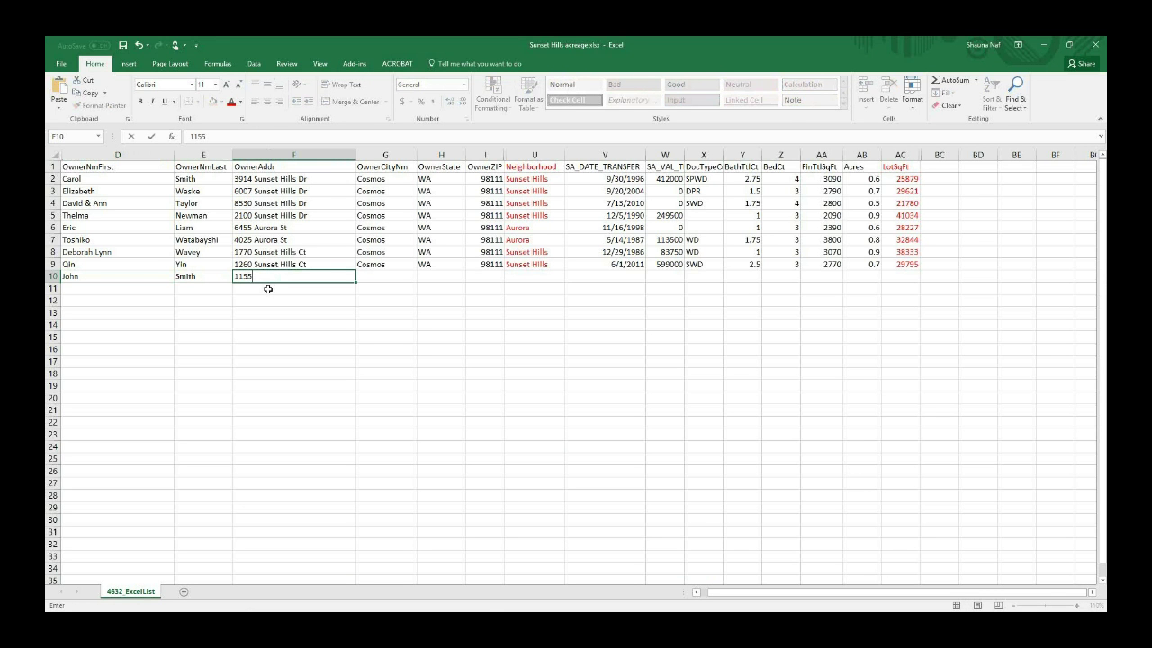
text( Sunset)
text(Hills Ct)
key(Tab)
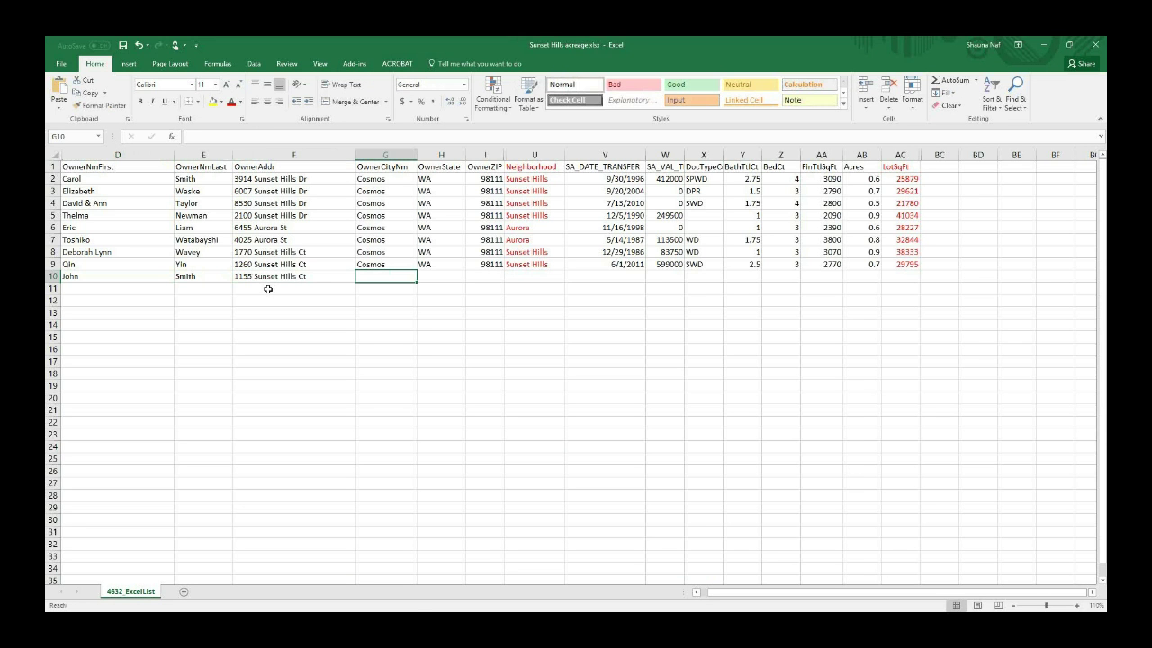
Complete row 10 with the new owner's city, state and ZIP code, and set the Neighborhood to Sunset Hills.
text(Hillsdale)
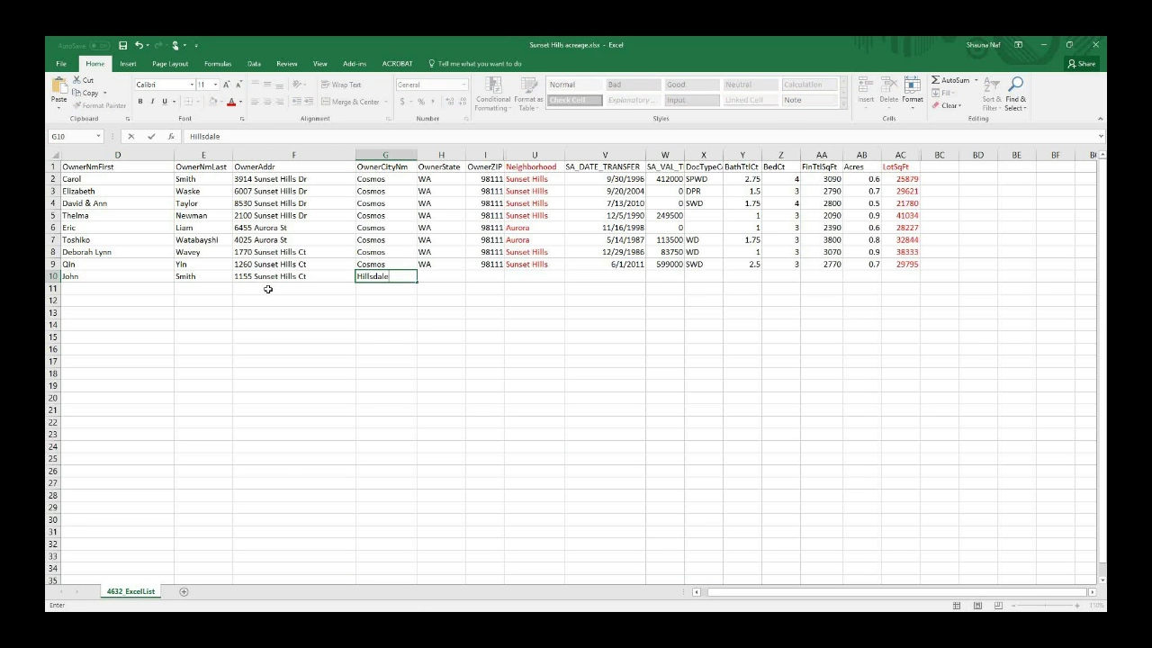
key(Tab)
text(WA)
key(Tab)
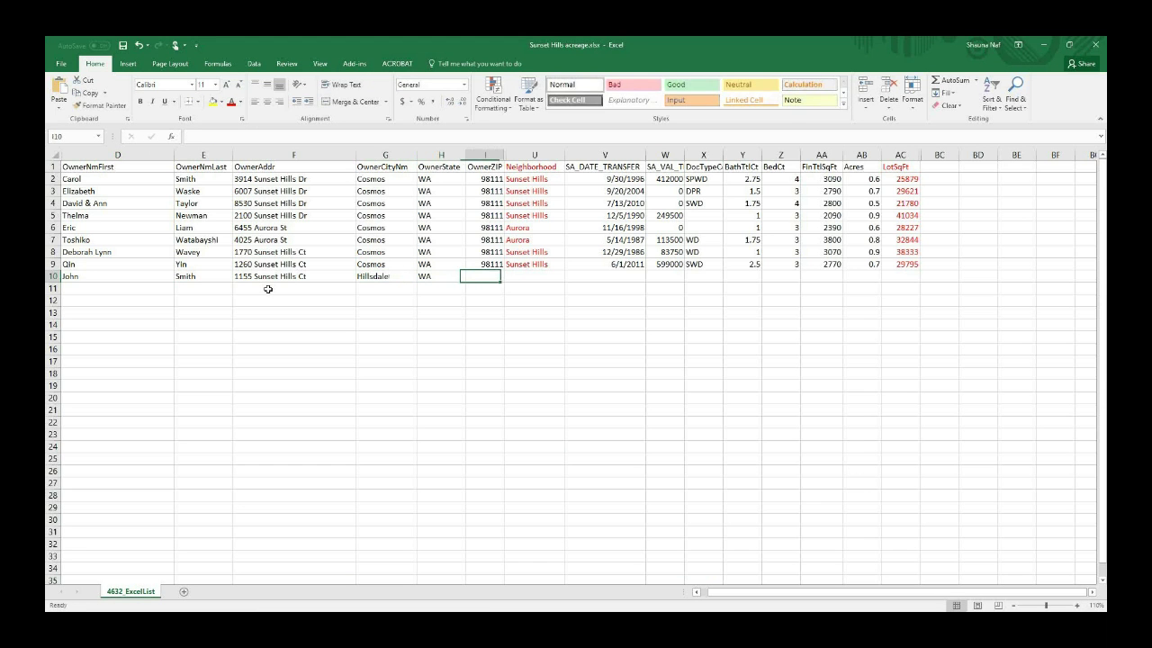
text(98111)
key(Tab)
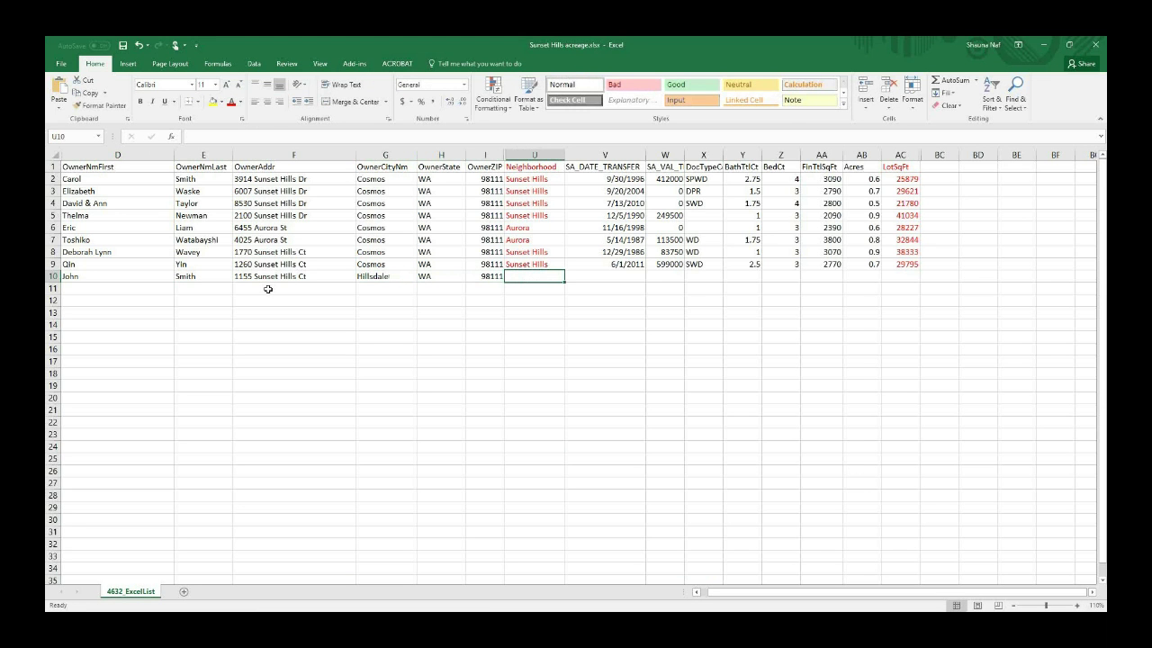
text(Sunset Hills)
key(Tab)
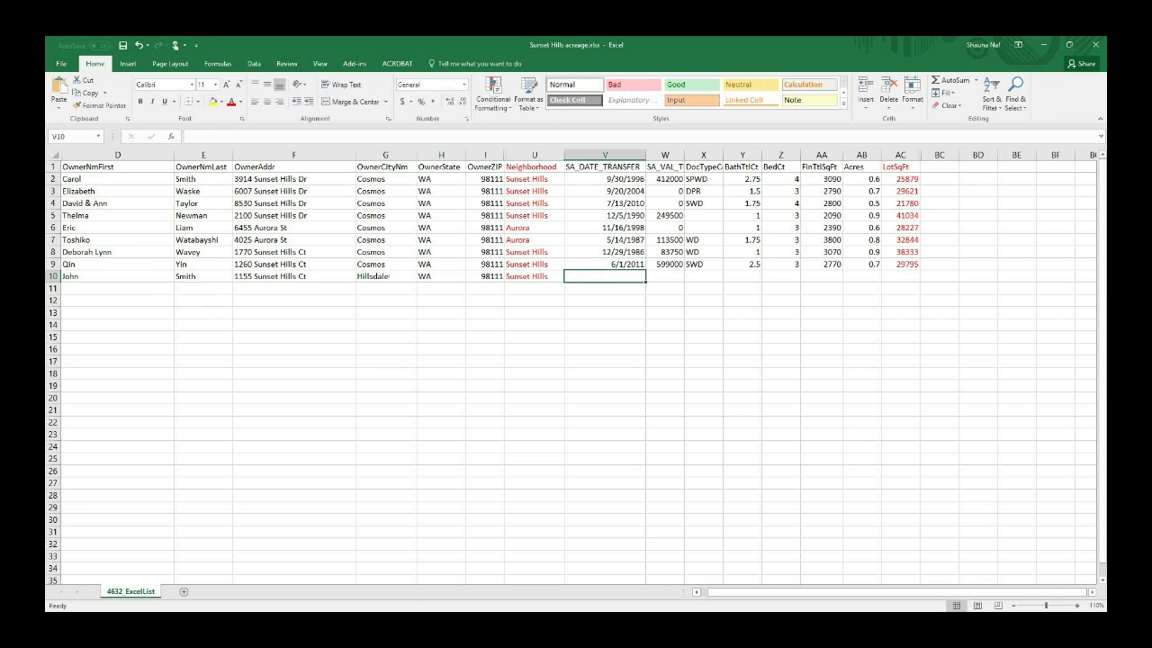
Switch back to the letter in Publisher and check its mail merge recipient list for the newly added owner.
key(alt+Tab)
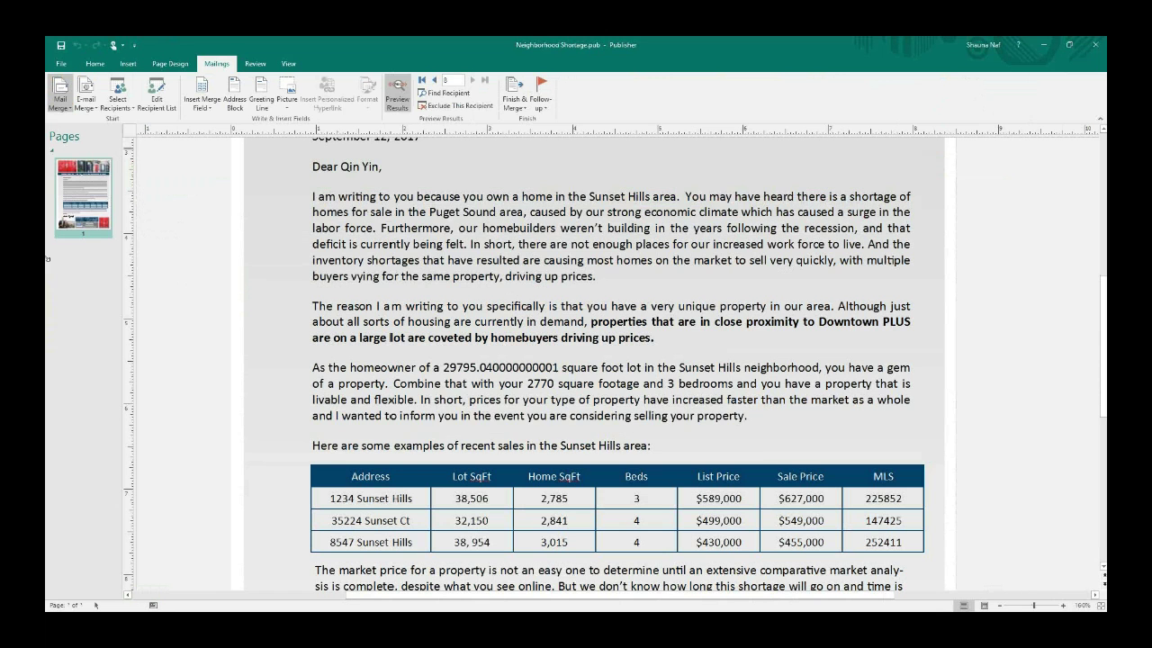
click(157, 101)
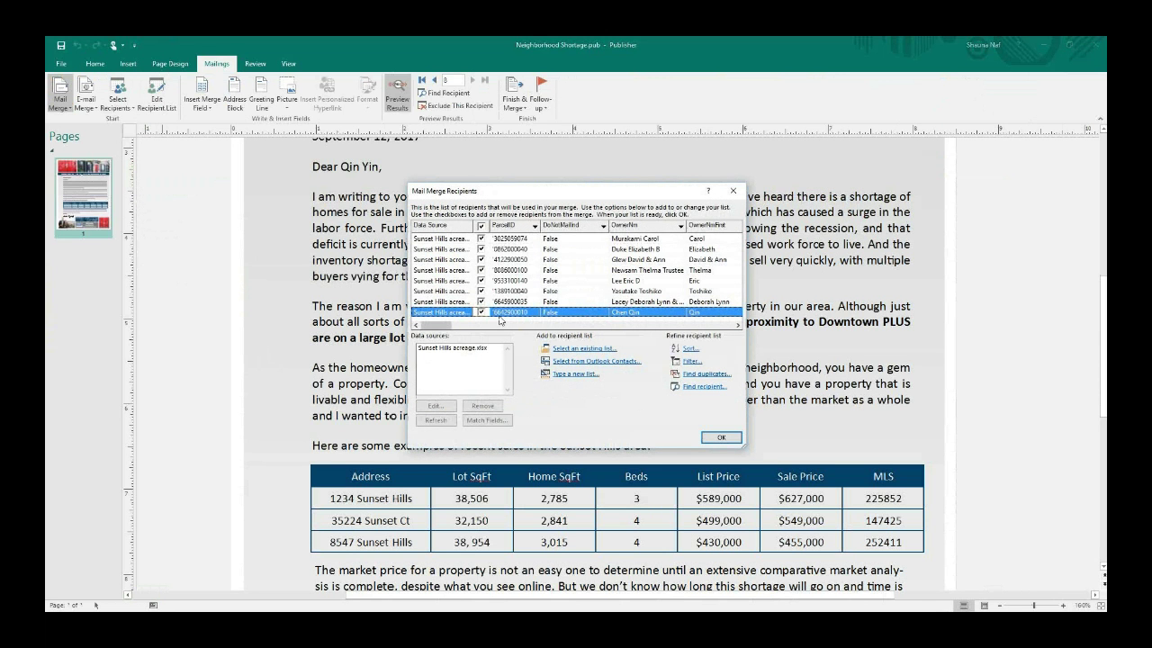
click(721, 437)
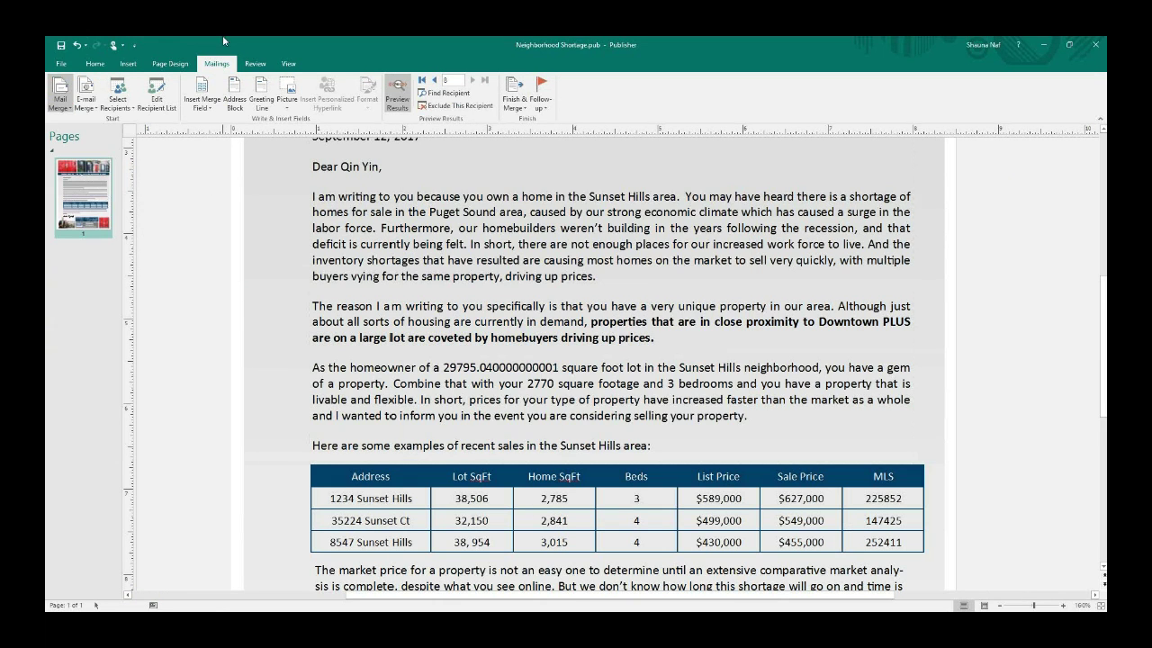
Save the letter, then reopen Neighborhood Shortage.pub and allow access to the Sunset Hills acreage.xlsx data.
click(61, 45)
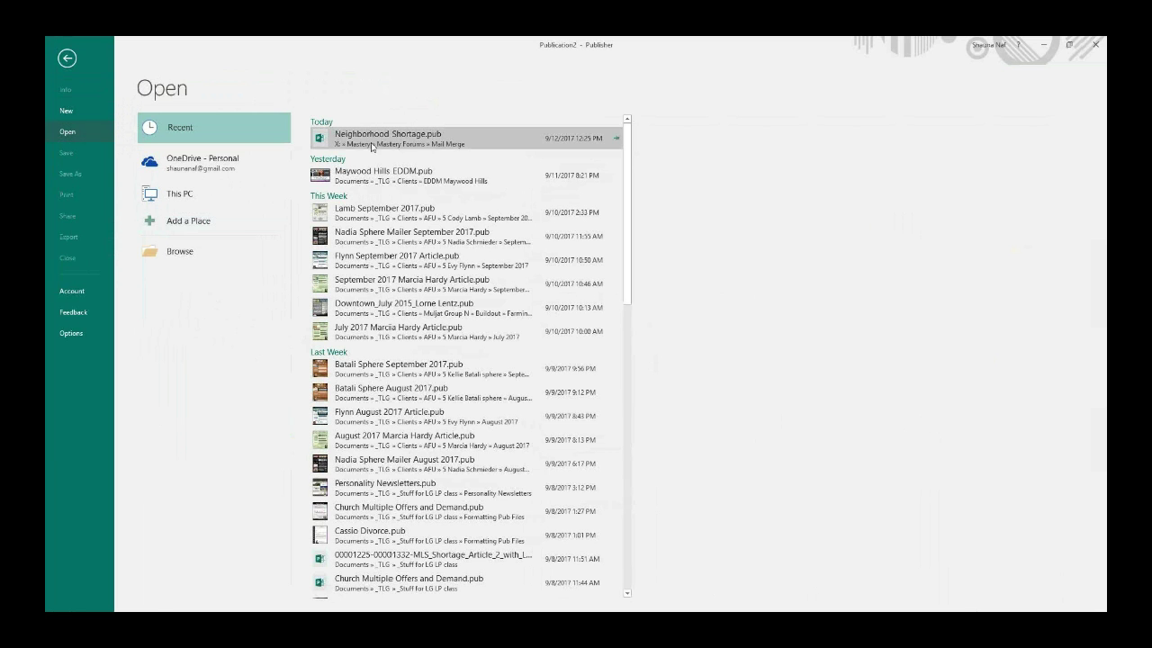
click(386, 133)
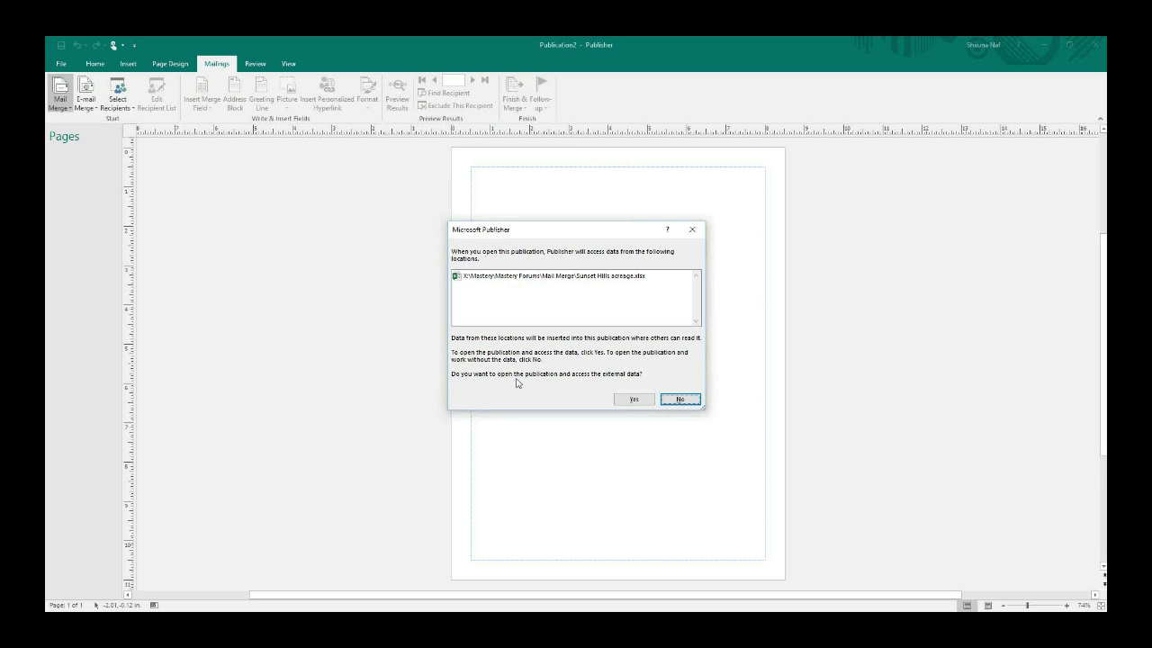
click(629, 400)
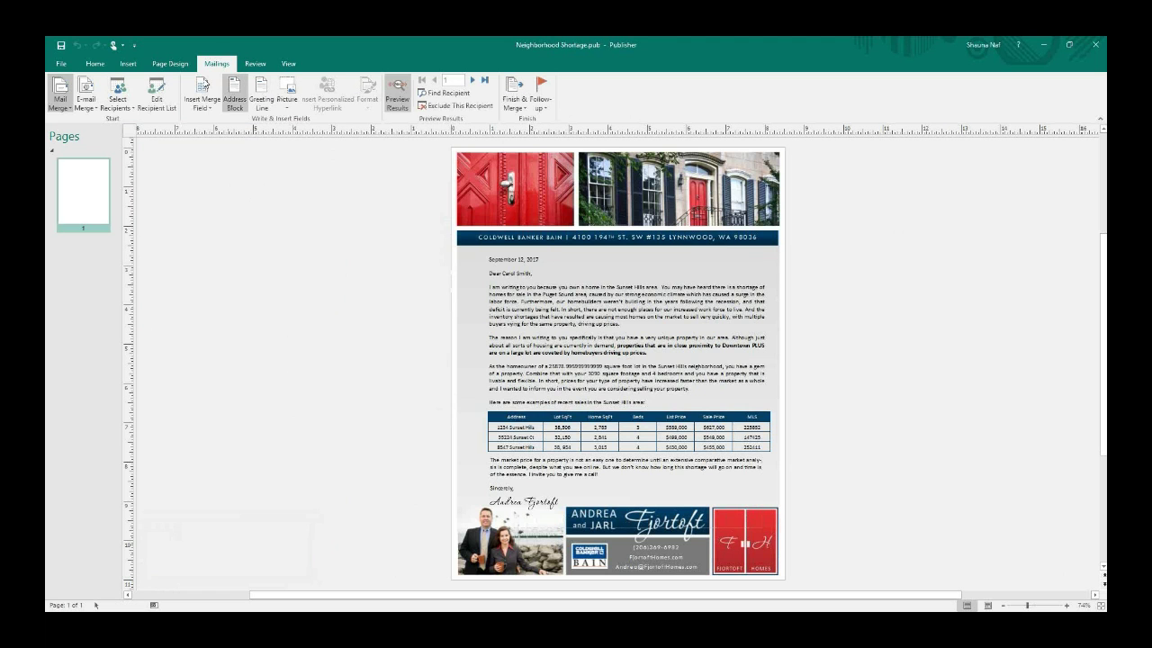
Check the end of the mail merge recipient list for the new owner and preview the last recipient's letter.
click(157, 106)
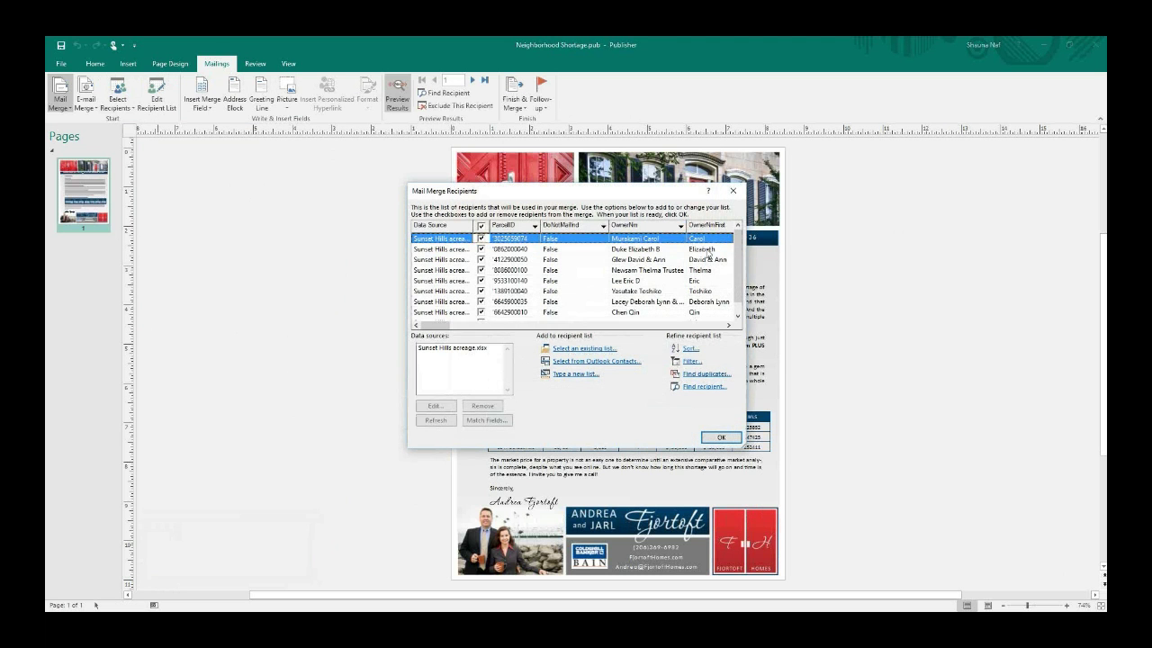
scroll(739, 288, down, 1)
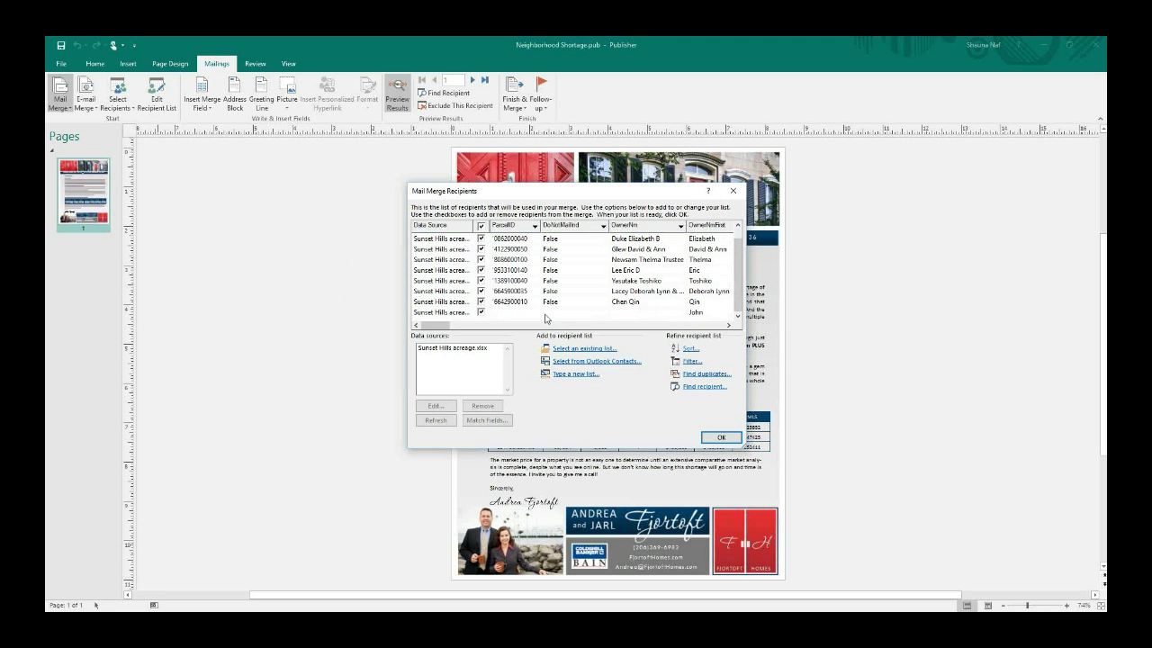
mouse_move(441, 326)
mouse_down()
mouse_move(460, 330)
mouse_move(437, 328)
mouse_up()
click(720, 438)
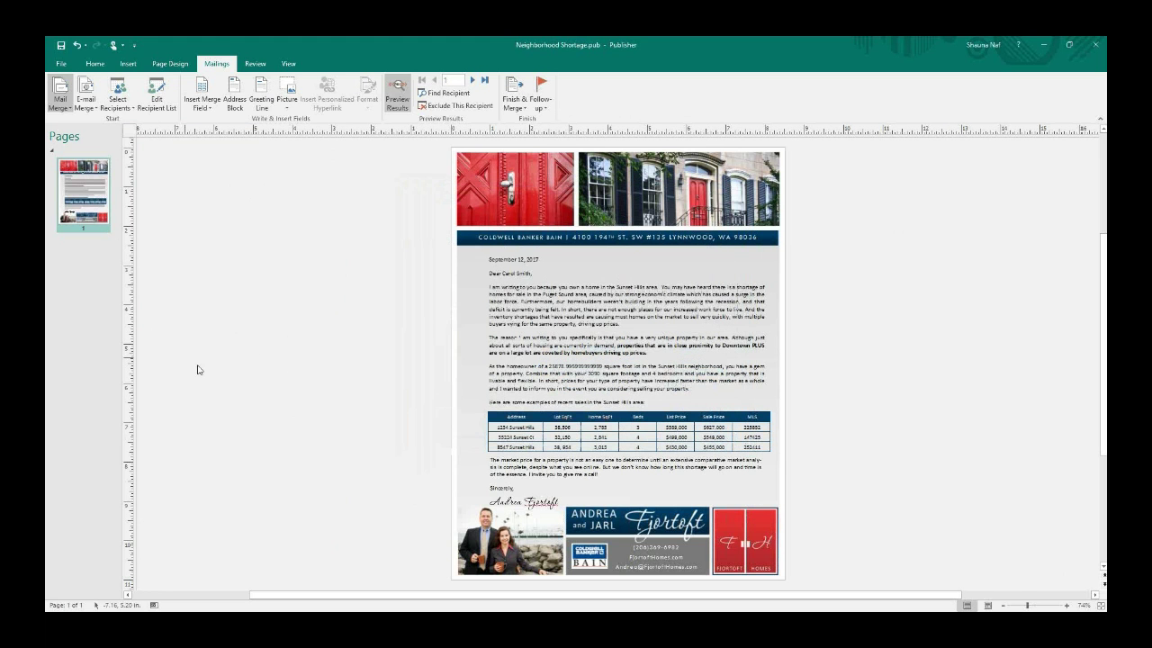
click(486, 81)
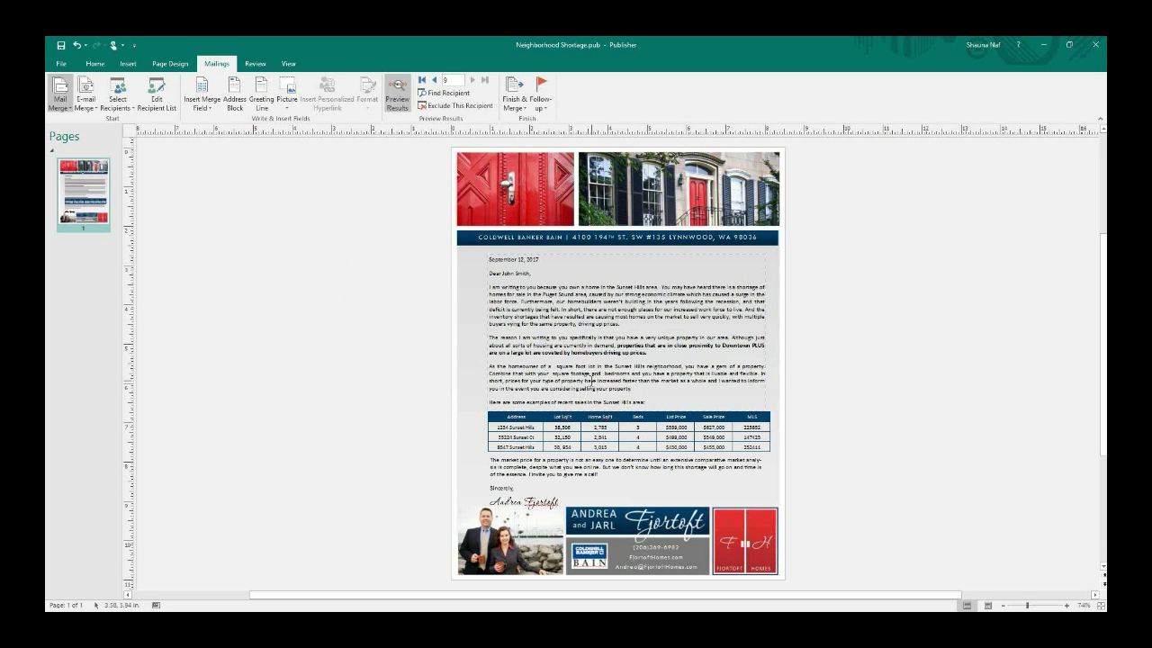
Switch to the Sunset Hills acreage workbook in Excel to review the new owner's row.
click(430, 621)
click(543, 548)
click(548, 620)
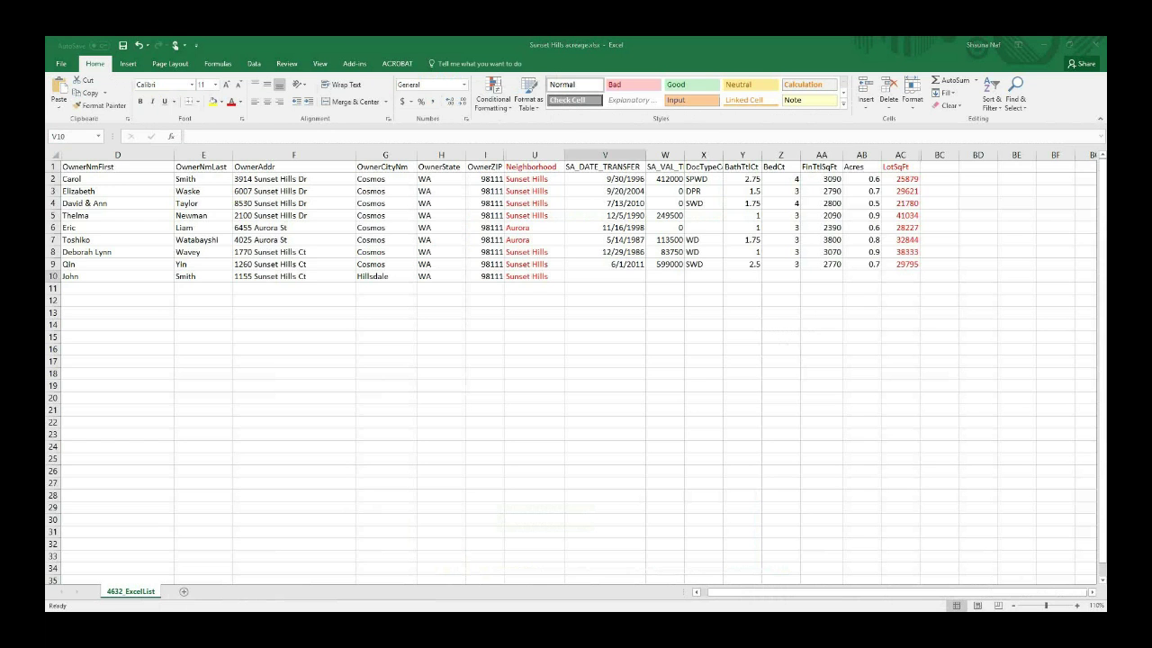